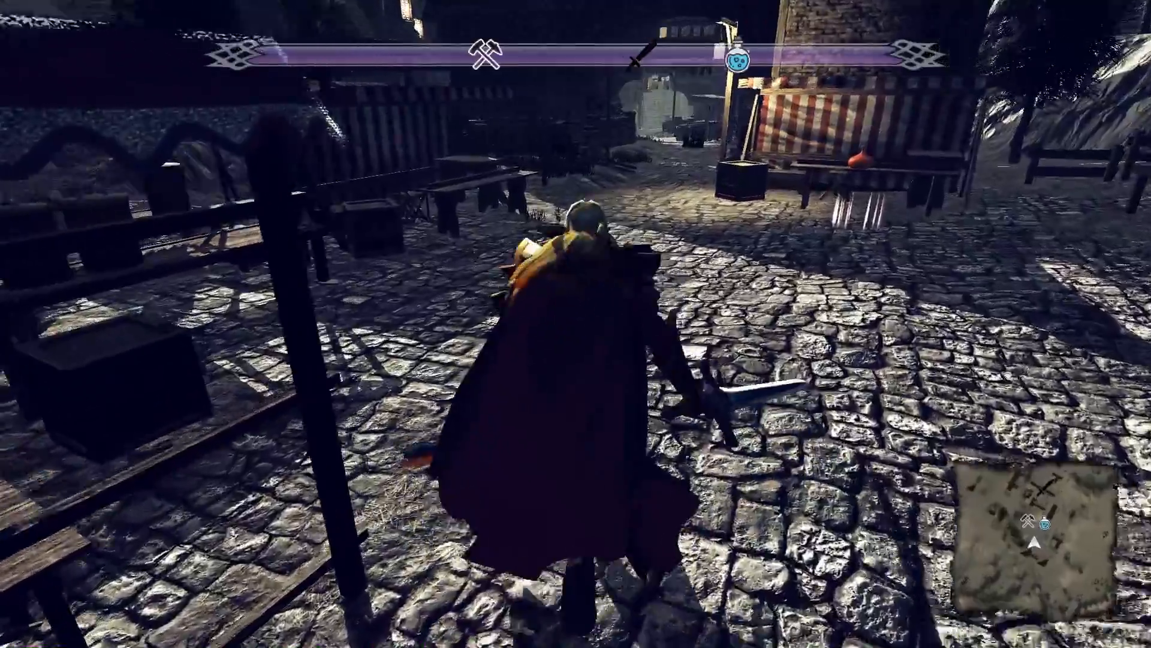
{"action": "key", "text": "w"}
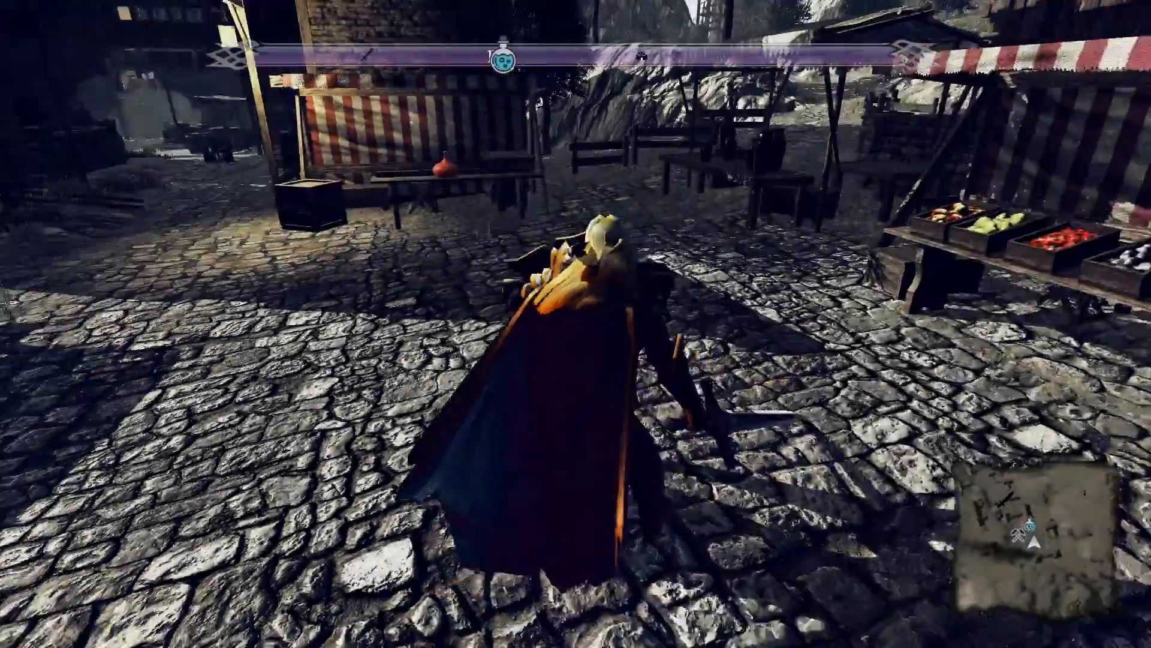
{"action": "key", "text": "w"}
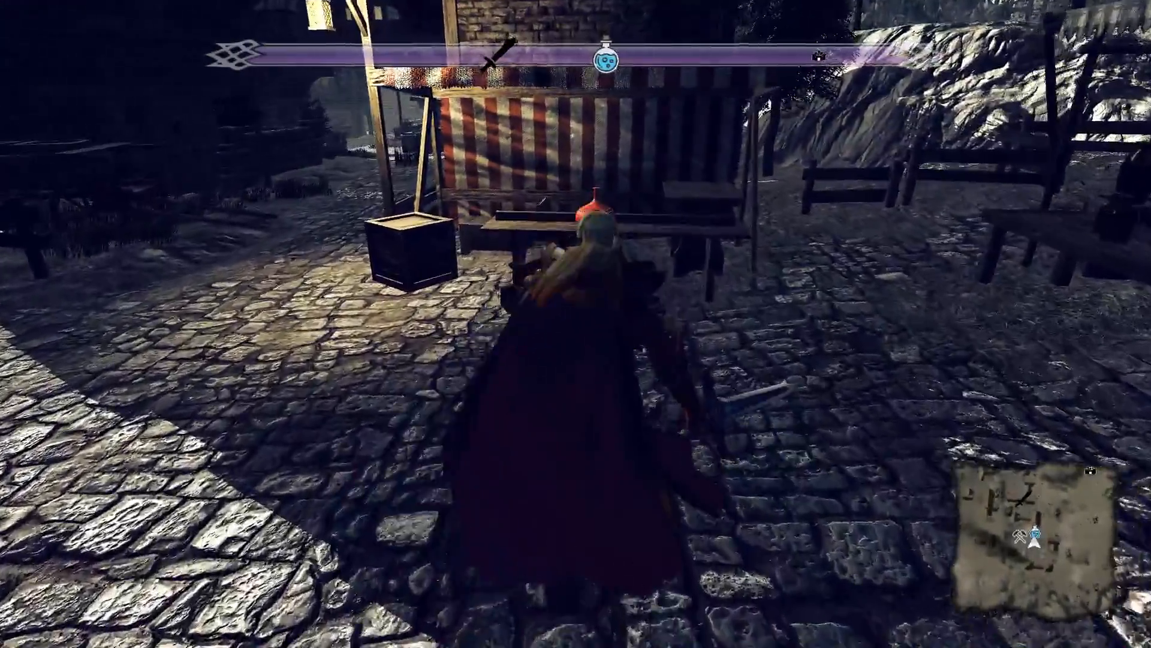
{"action": "key", "text": "w"}
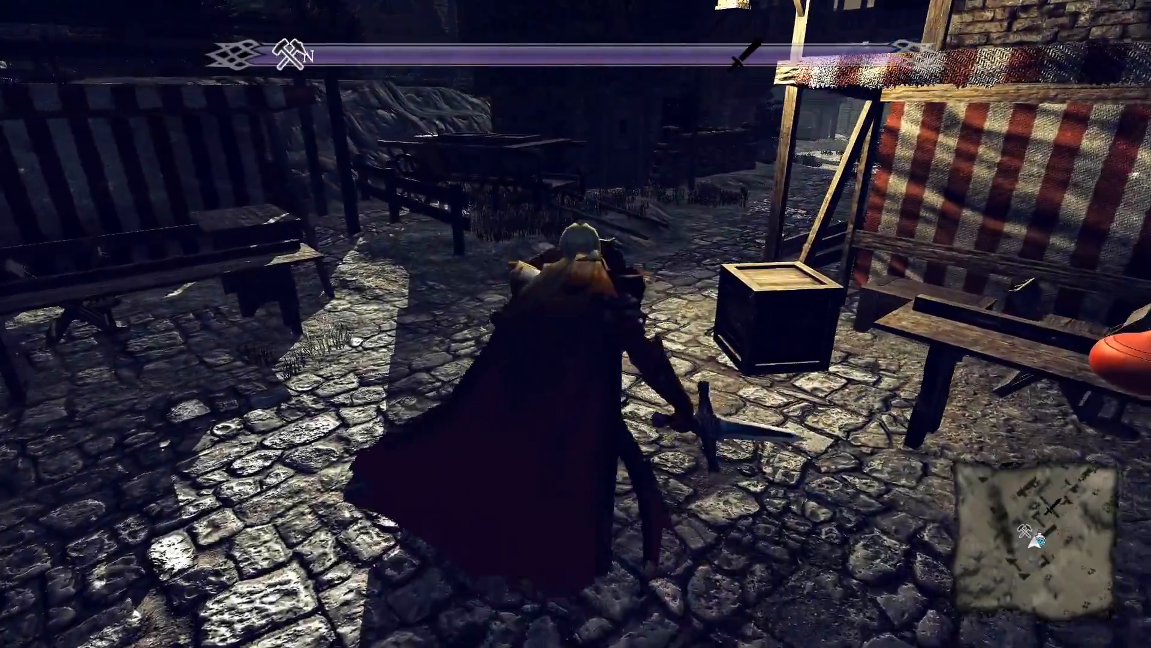
{"action": "key", "text": "w"}
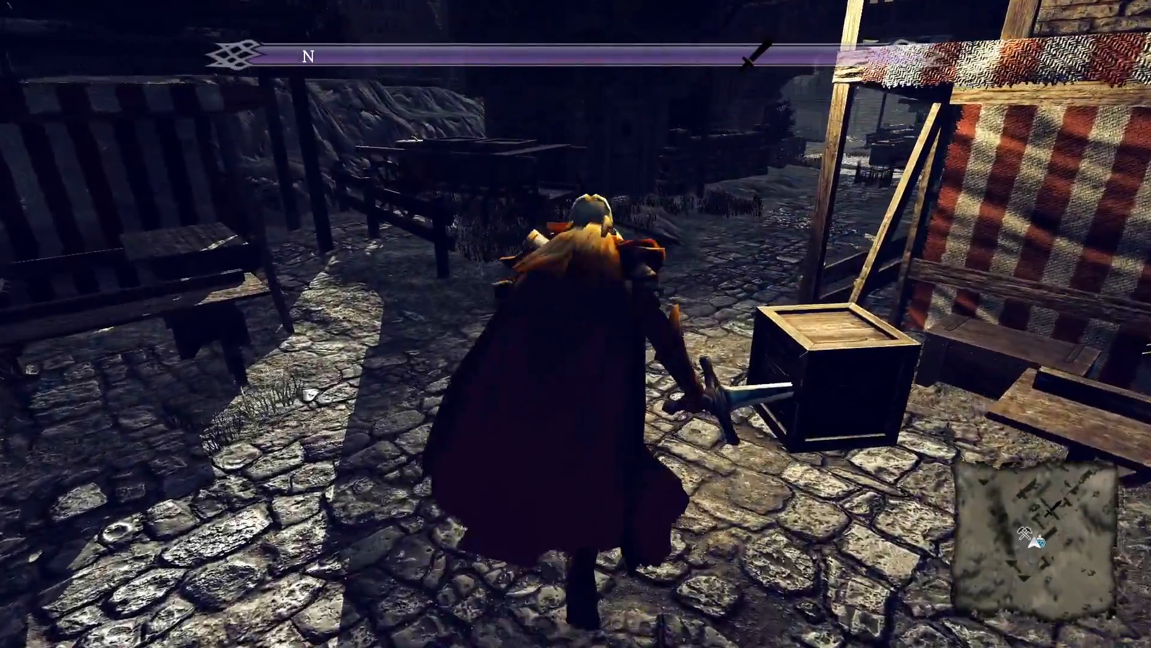
{"action": "key", "text": "w"}
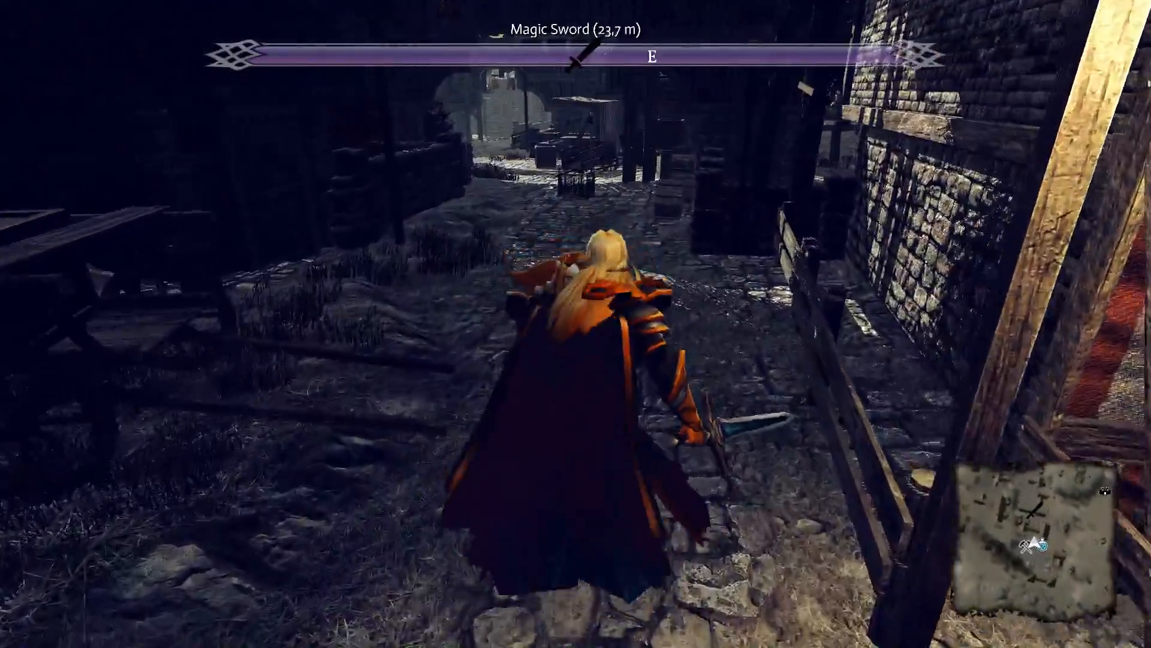
{"action": "key", "text": "w"}
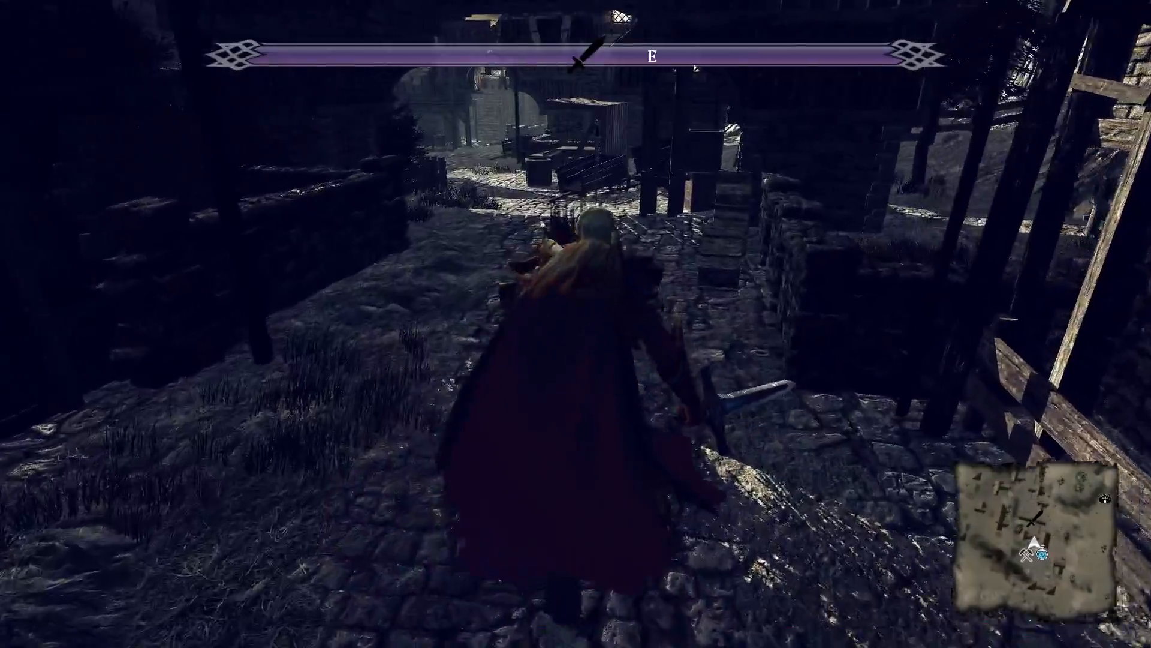
{"action": "key", "text": "w"}
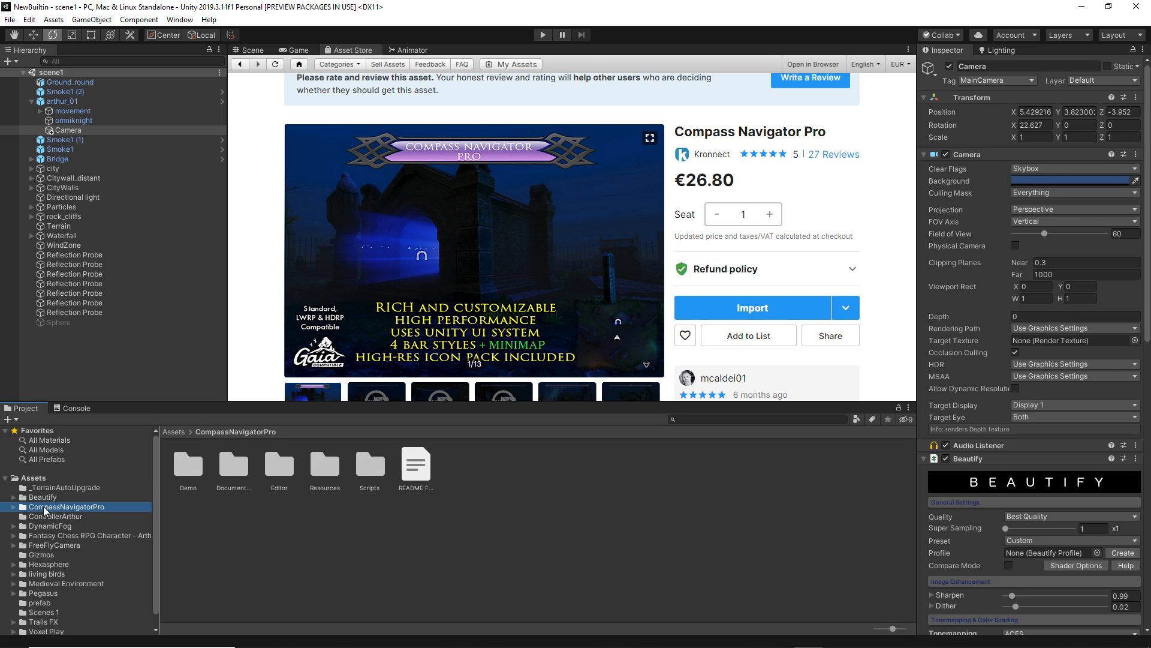
Look through the CompassNavigatorPro asset's subfolders, including Demo, Documentation, Editor, Resources and Scripts.
{"action": "left_click", "coordinate": [13, 507]}
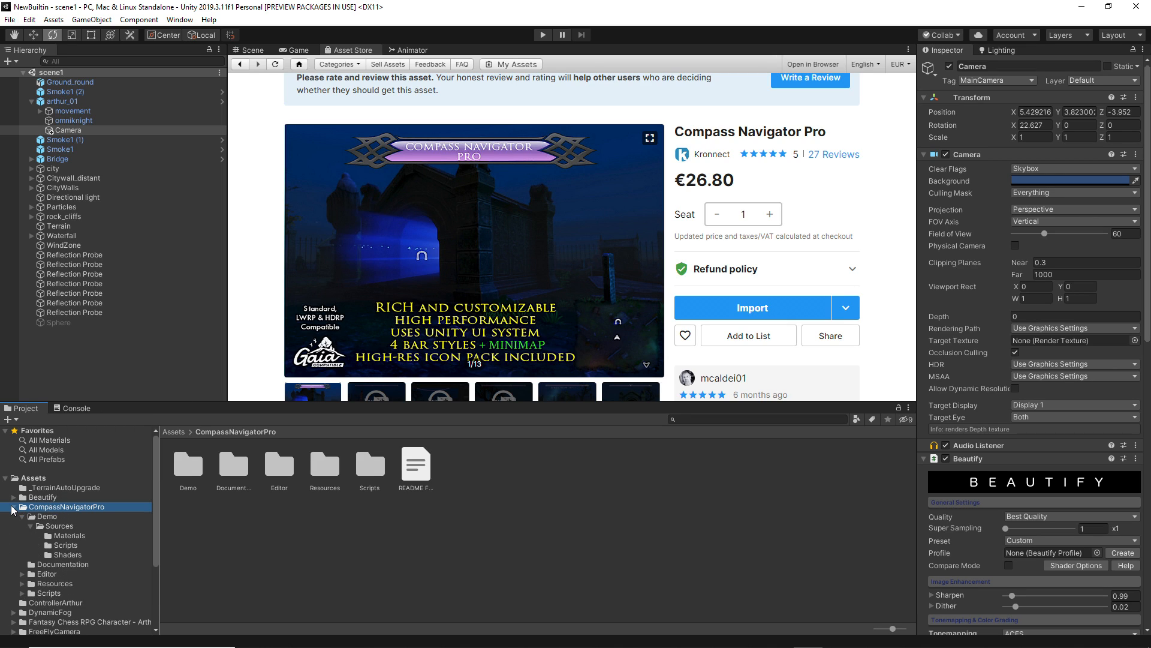
{"action": "left_click", "coordinate": [47, 516]}
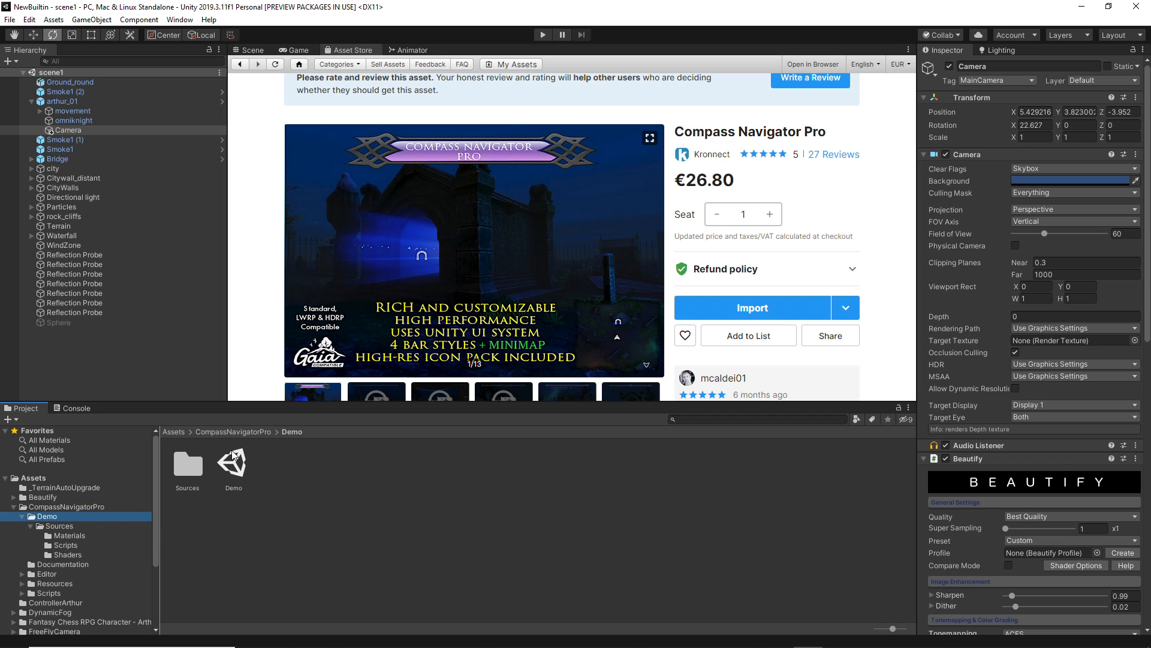
{"action": "left_click", "coordinate": [70, 564]}
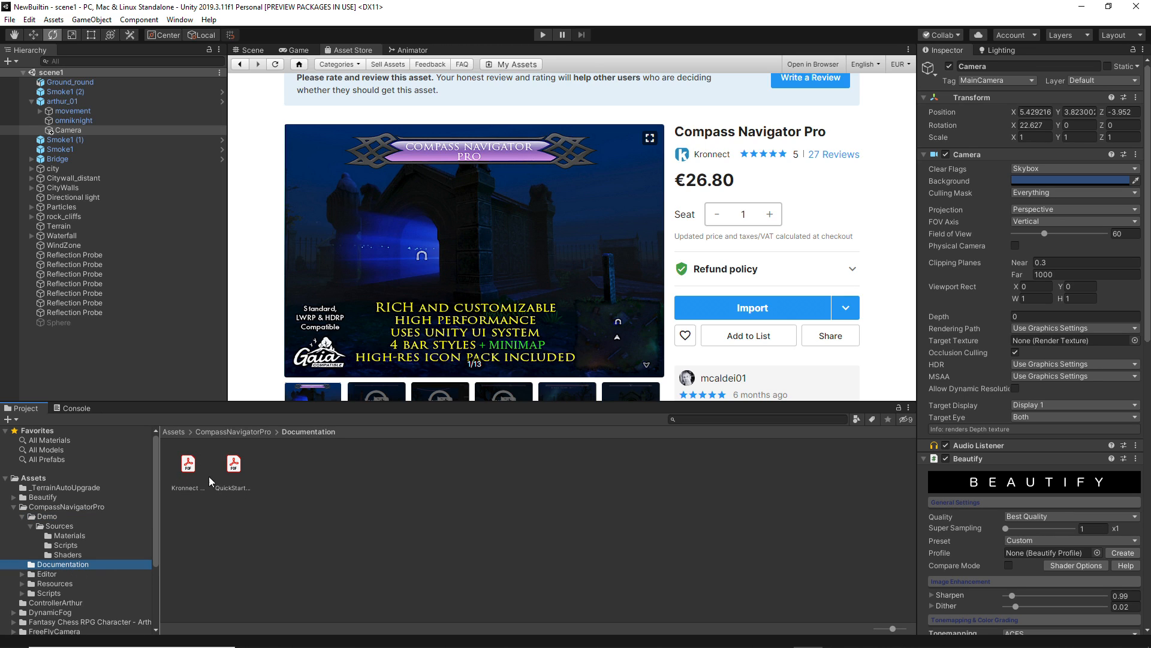
{"action": "left_click", "coordinate": [45, 575]}
{"action": "left_click", "coordinate": [45, 582]}
{"action": "left_click", "coordinate": [47, 592]}
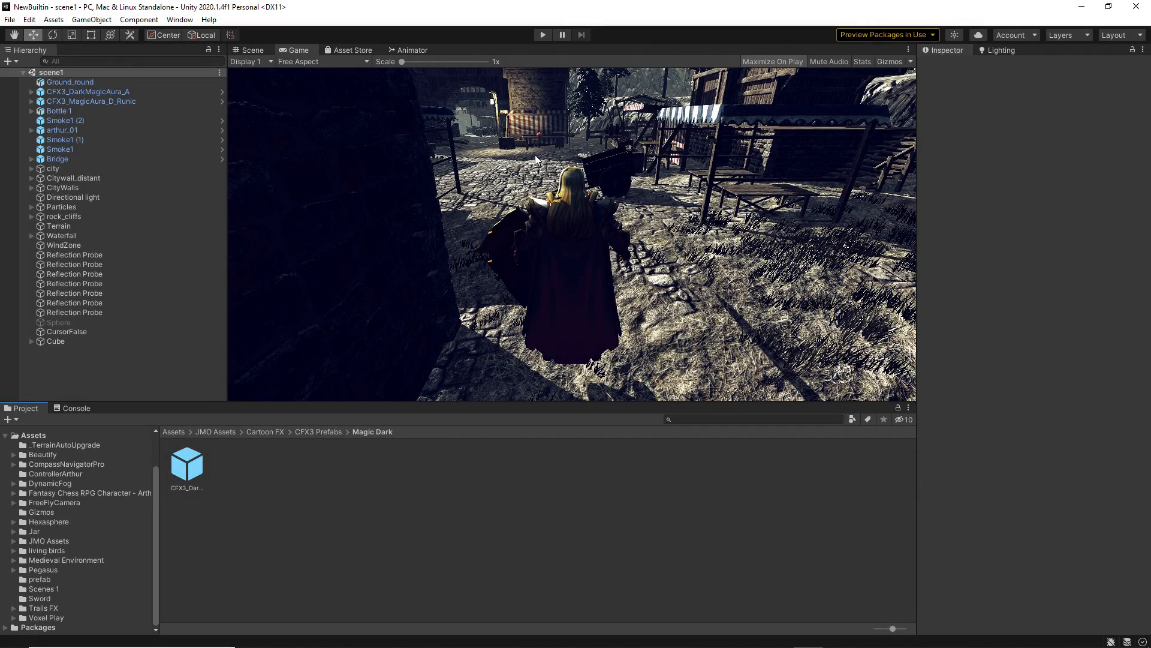
Add a Compass Navigator Pro UI object to scene1 and select it.
{"action": "left_click", "coordinate": [92, 20]}
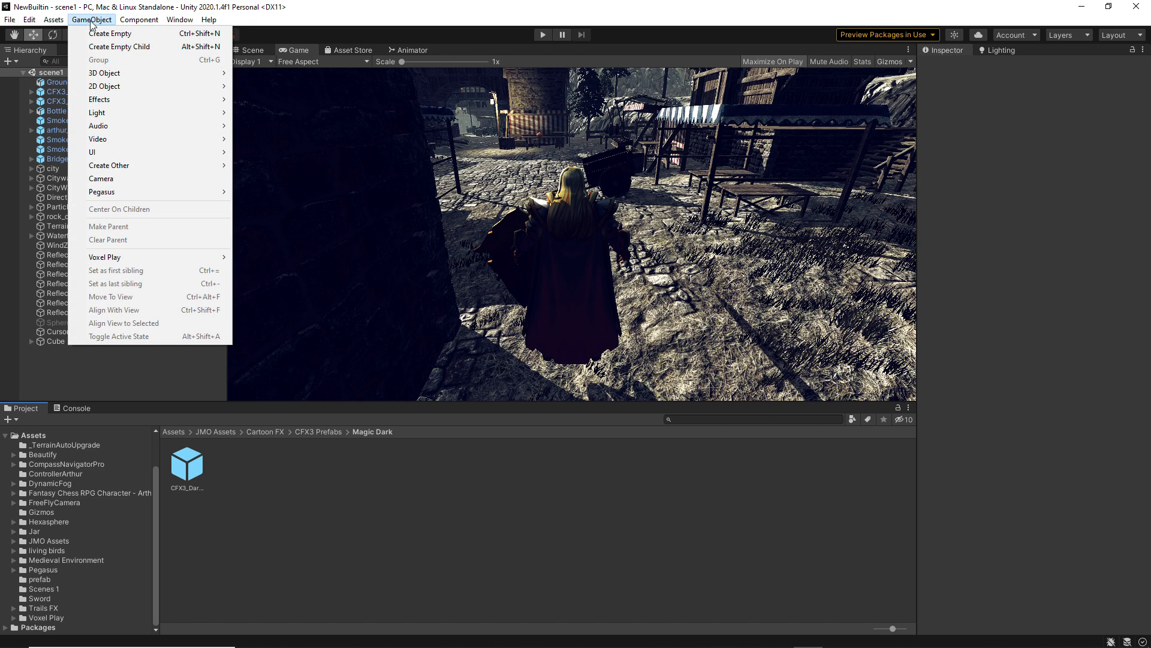
{"action": "mouse_move", "coordinate": [109, 155]}
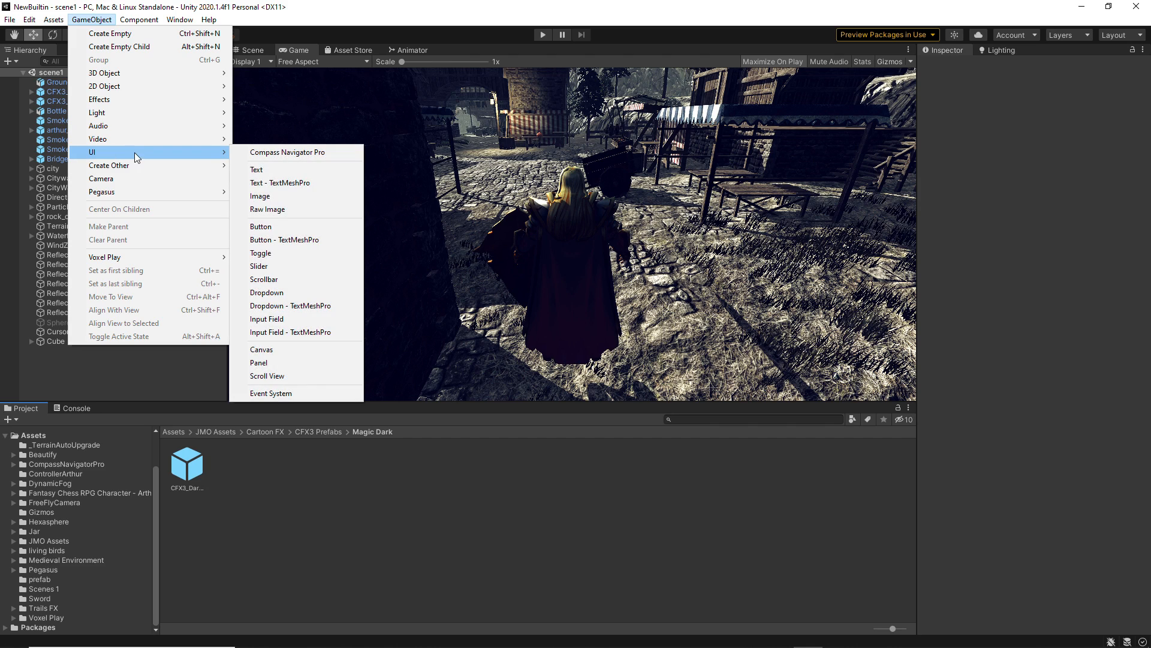
{"action": "left_click", "coordinate": [251, 153]}
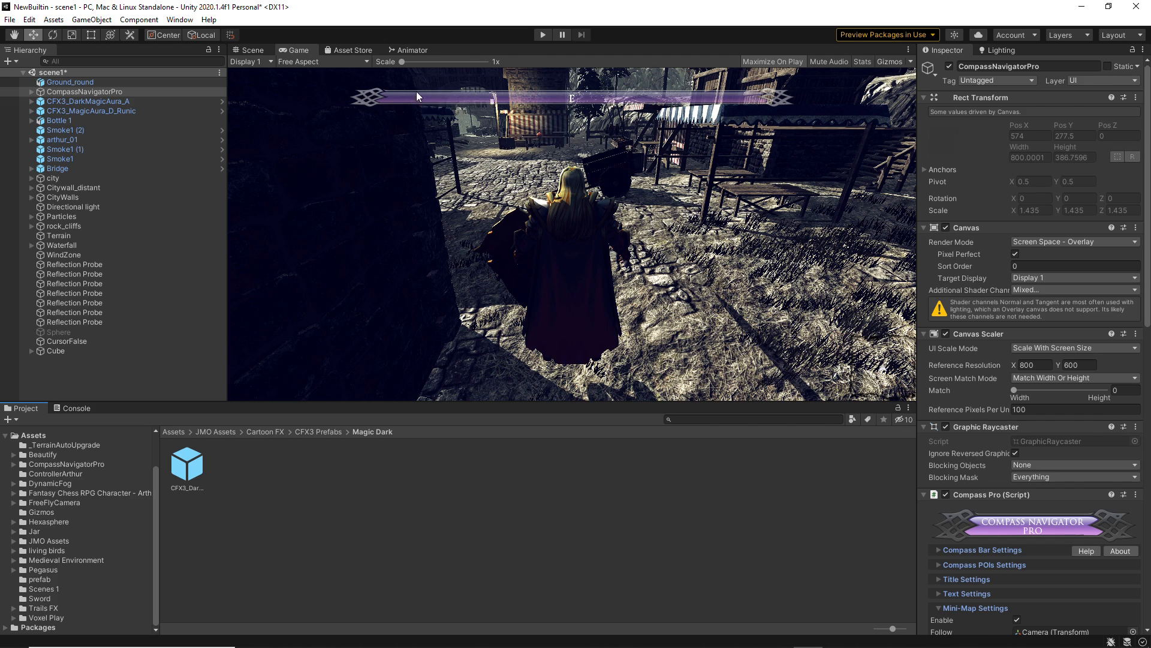
{"action": "left_click", "coordinate": [82, 93]}
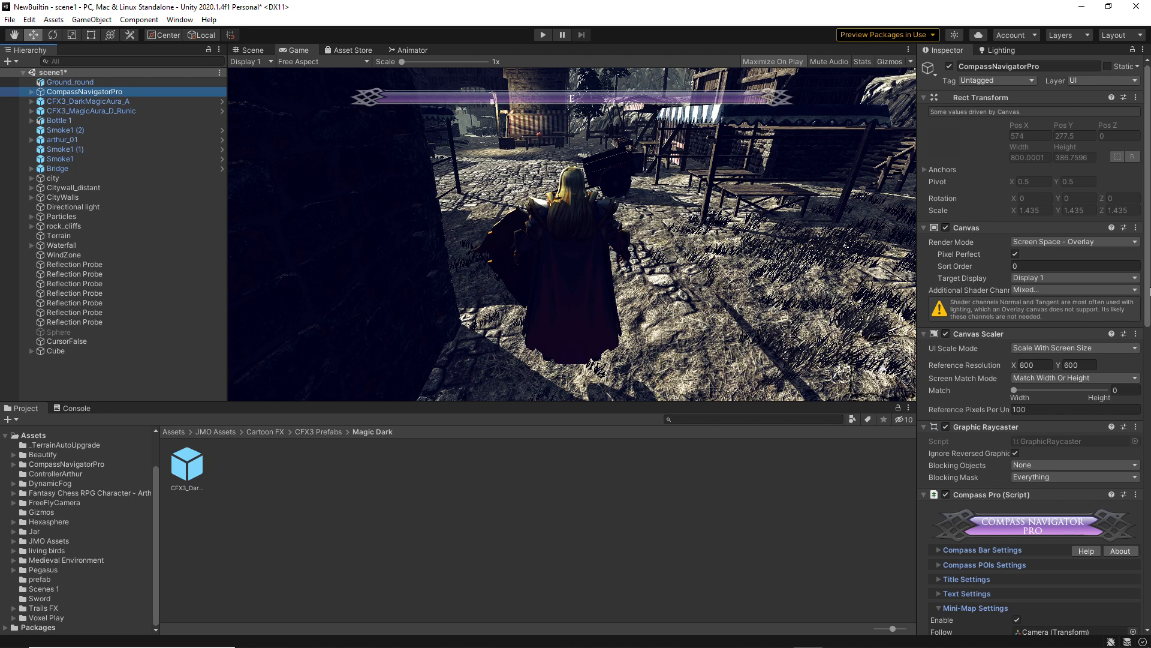
Set the compass bar's style to Celtic_White in the Compass Pro component's bar settings.
{"action": "left_click_drag", "start_coordinate": [1148, 277], "coordinate": [1149, 480]}
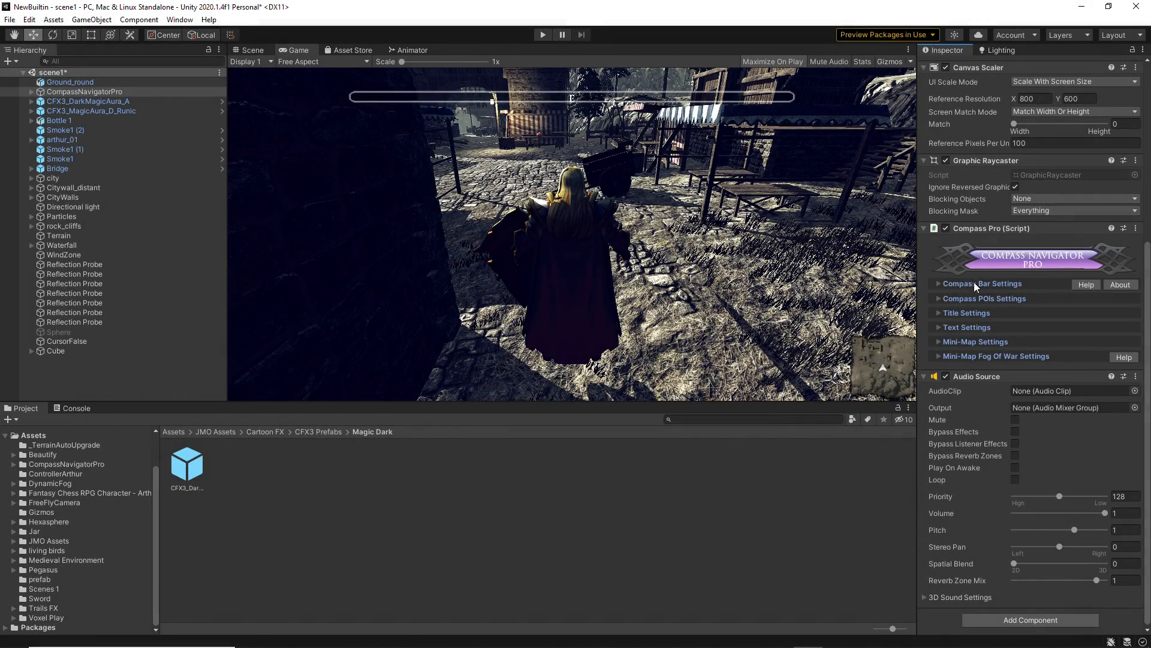
{"action": "left_click", "coordinate": [938, 284]}
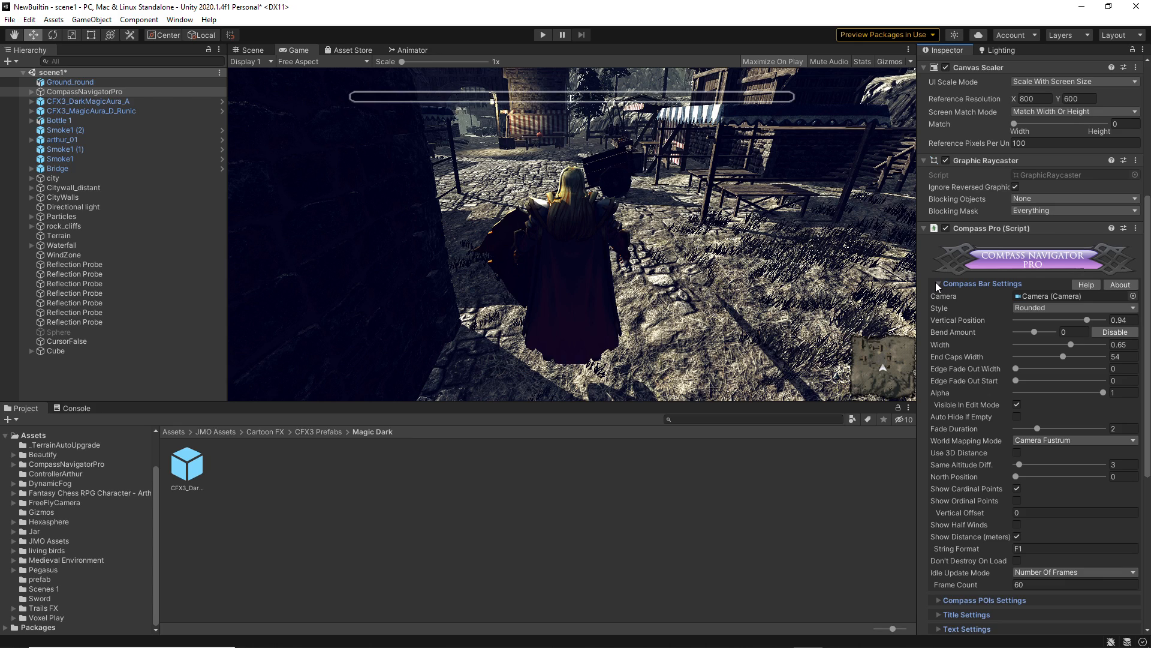
{"action": "scroll", "coordinate": [1143, 288], "scroll_direction": "down", "scroll_amount": 3}
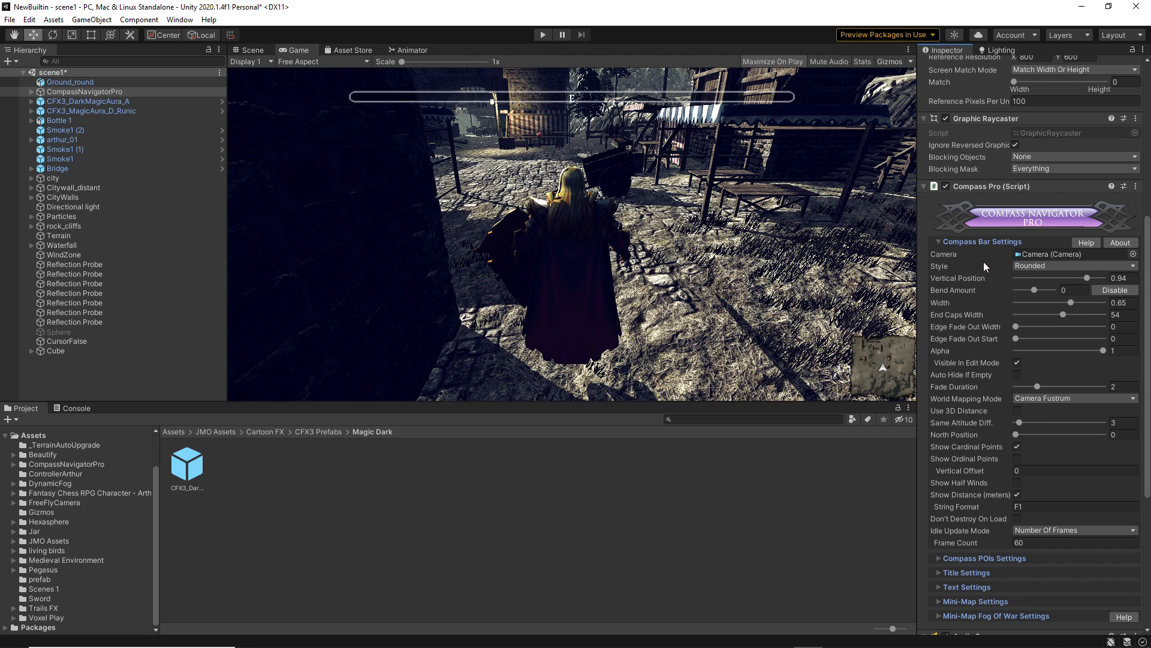
{"action": "left_click", "coordinate": [1026, 267]}
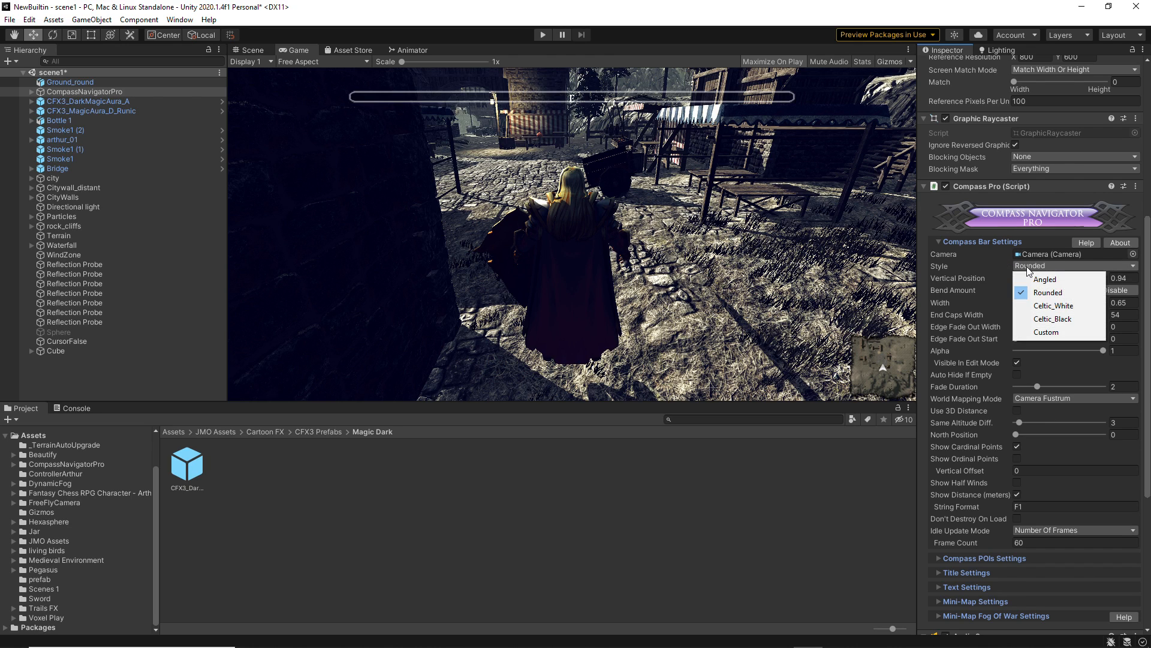
{"action": "left_click", "coordinate": [1033, 306]}
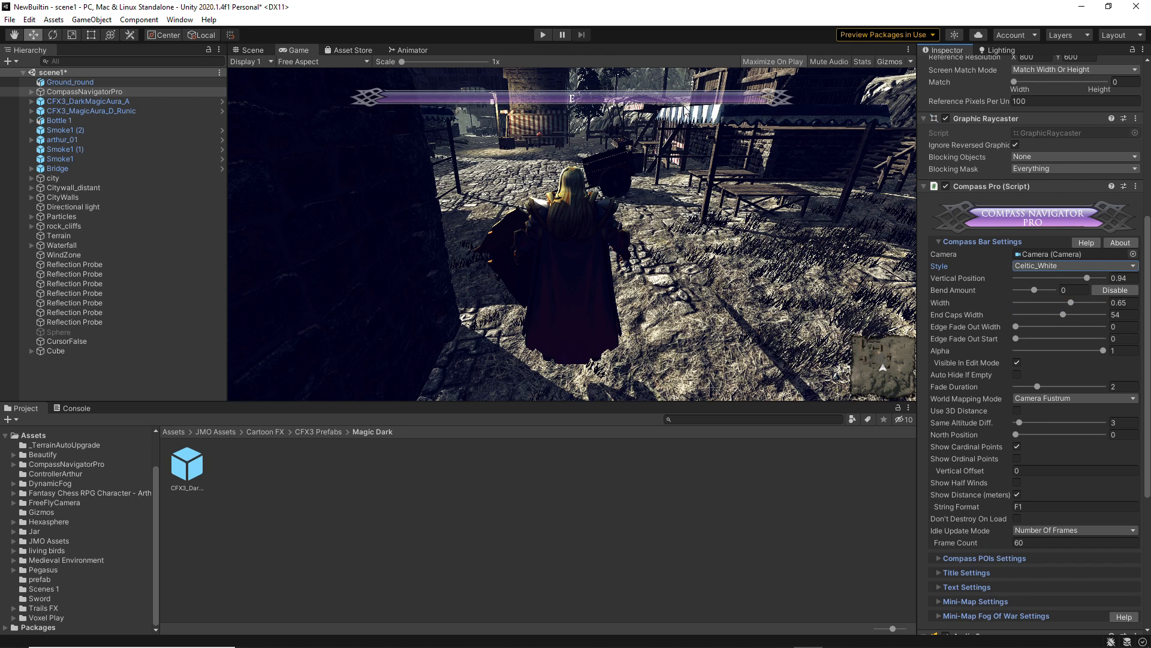
{"action": "left_click", "coordinate": [1020, 267]}
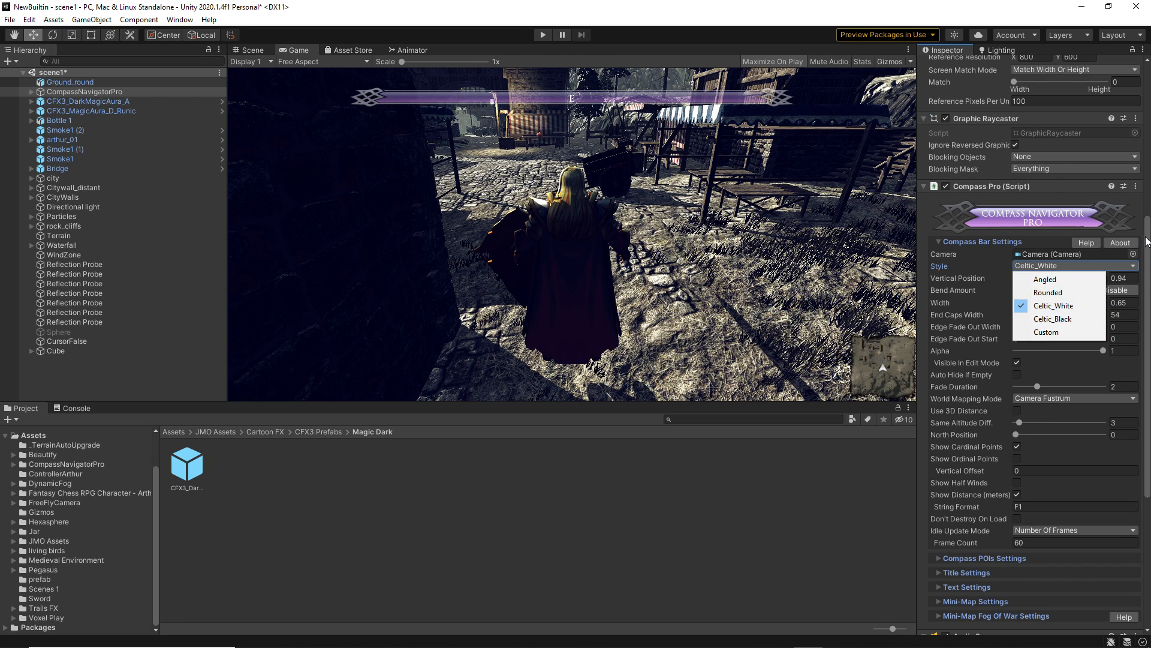
{"action": "left_click", "coordinate": [1100, 271]}
Set the compass bar's vertical position to 0.95, bend amount to 0.13 and edge fade-out width to 0.082, briefly previewing the ordinal points.
{"action": "left_click_drag", "start_coordinate": [1034, 289], "coordinate": [1075, 282]}
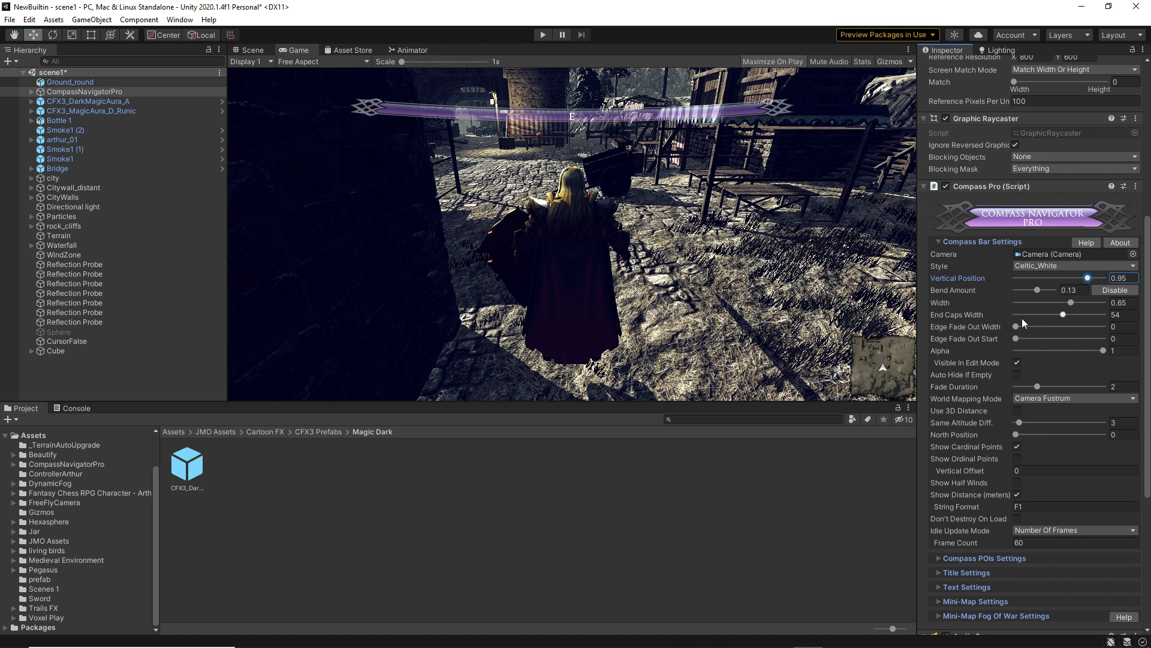
{"action": "left_click_drag", "start_coordinate": [1016, 327], "coordinate": [1121, 355]}
{"action": "left_click", "coordinate": [1017, 459]}
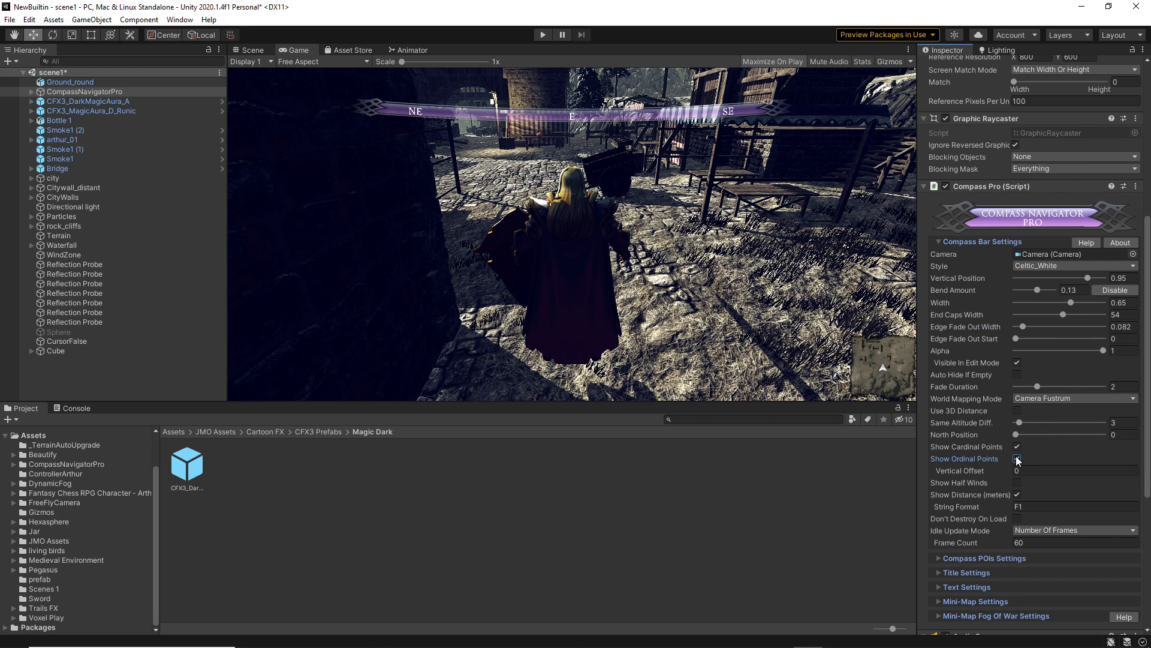
{"action": "left_click", "coordinate": [1017, 459]}
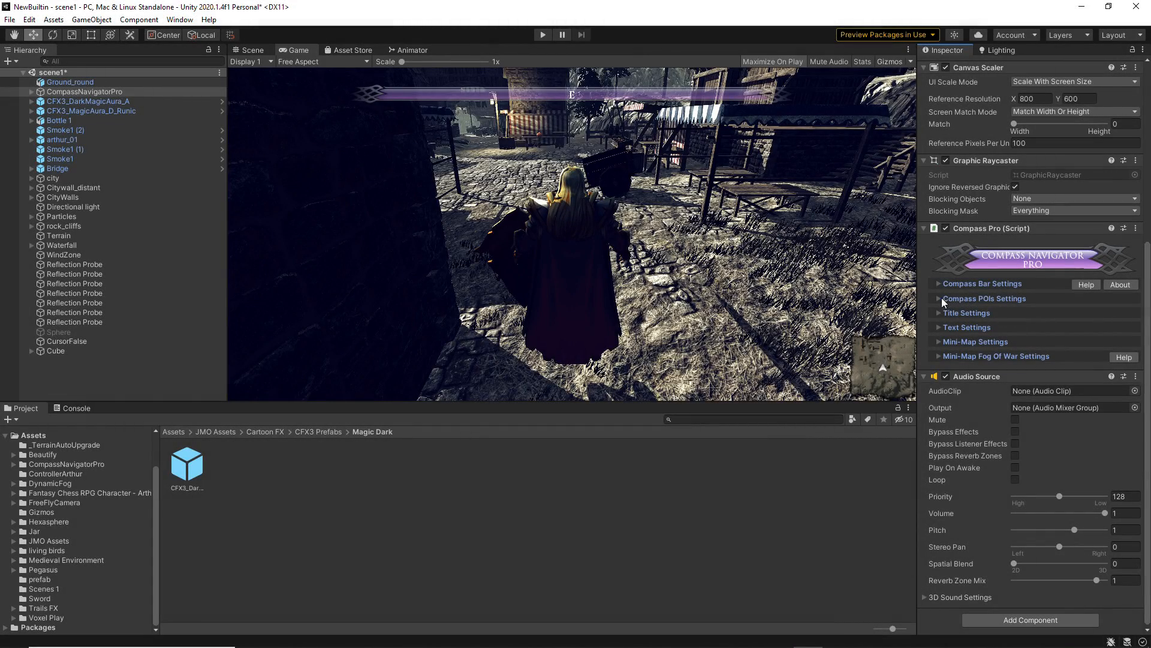
Examine the Compass POIs Settings, including the visible max distance, near distance and icon size range.
{"action": "left_click", "coordinate": [939, 298]}
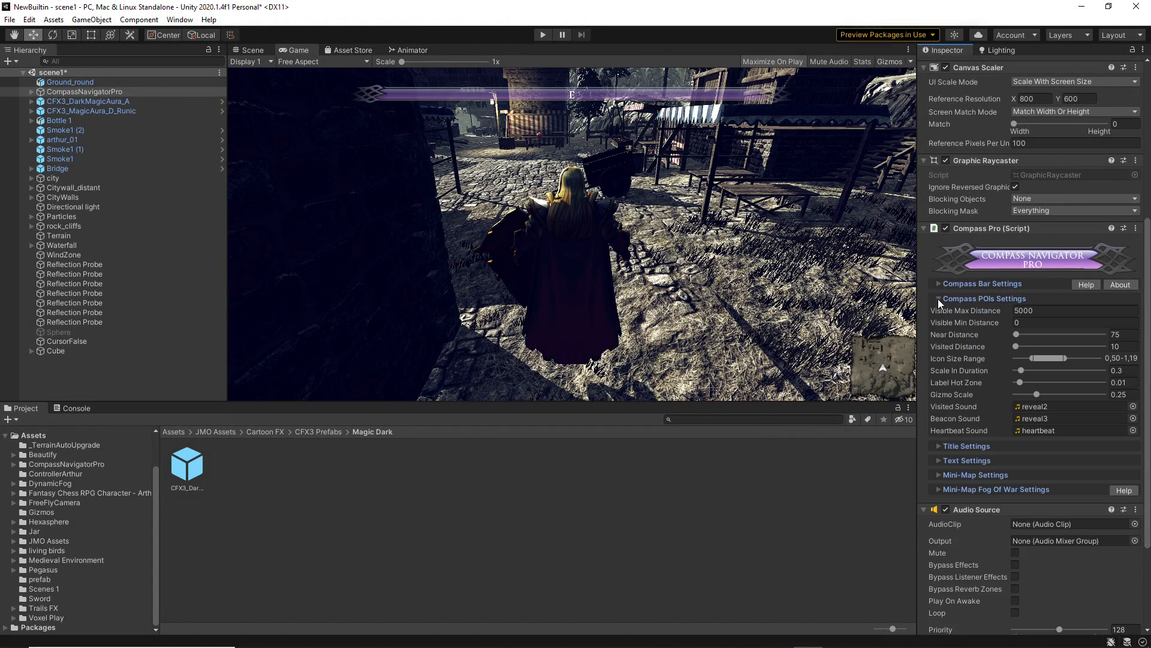
{"action": "scroll", "coordinate": [1147, 327], "scroll_direction": "down", "scroll_amount": 1}
{"action": "scroll", "coordinate": [1147, 326], "scroll_direction": "down", "scroll_amount": 1}
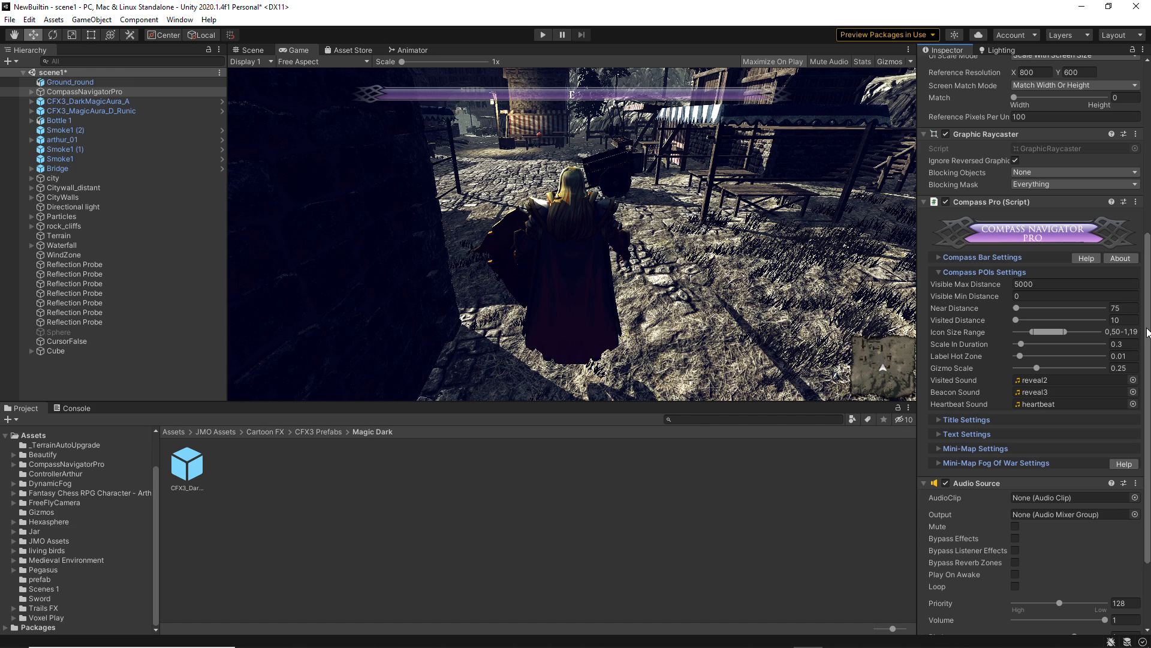
{"action": "left_click", "coordinate": [1019, 284]}
{"action": "left_click_drag", "start_coordinate": [1015, 308], "coordinate": [1056, 332]}
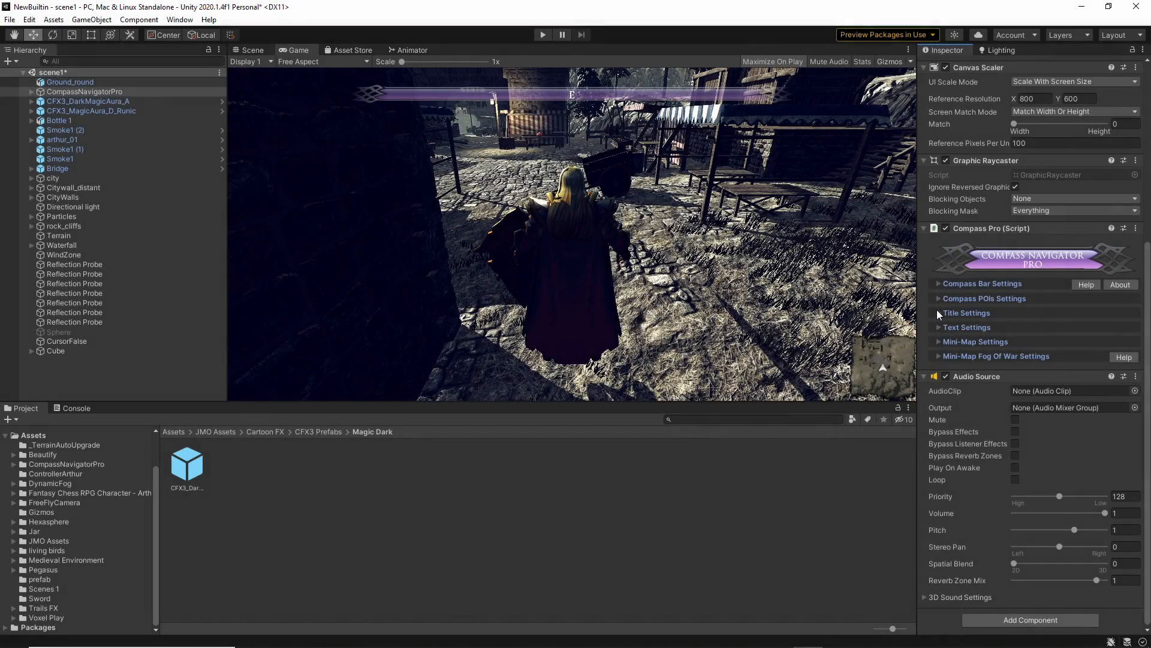
Increase the scale in both the Title Settings and the Text Settings of the Compass Pro component.
{"action": "left_click", "coordinate": [938, 312]}
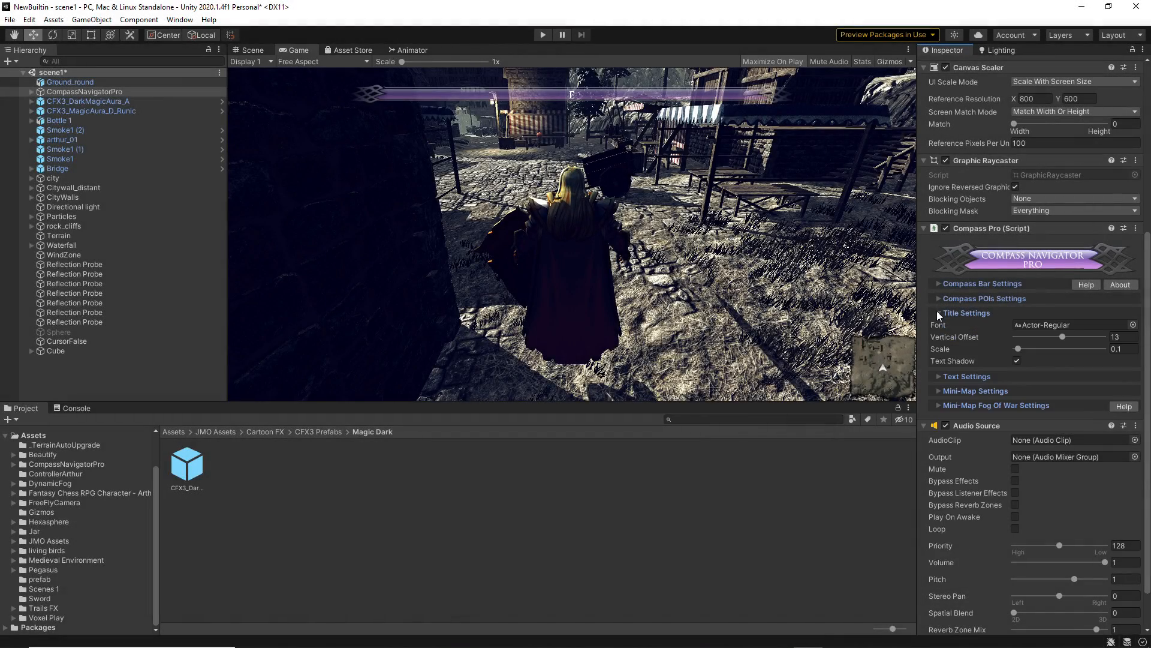
{"action": "left_click", "coordinate": [937, 377]}
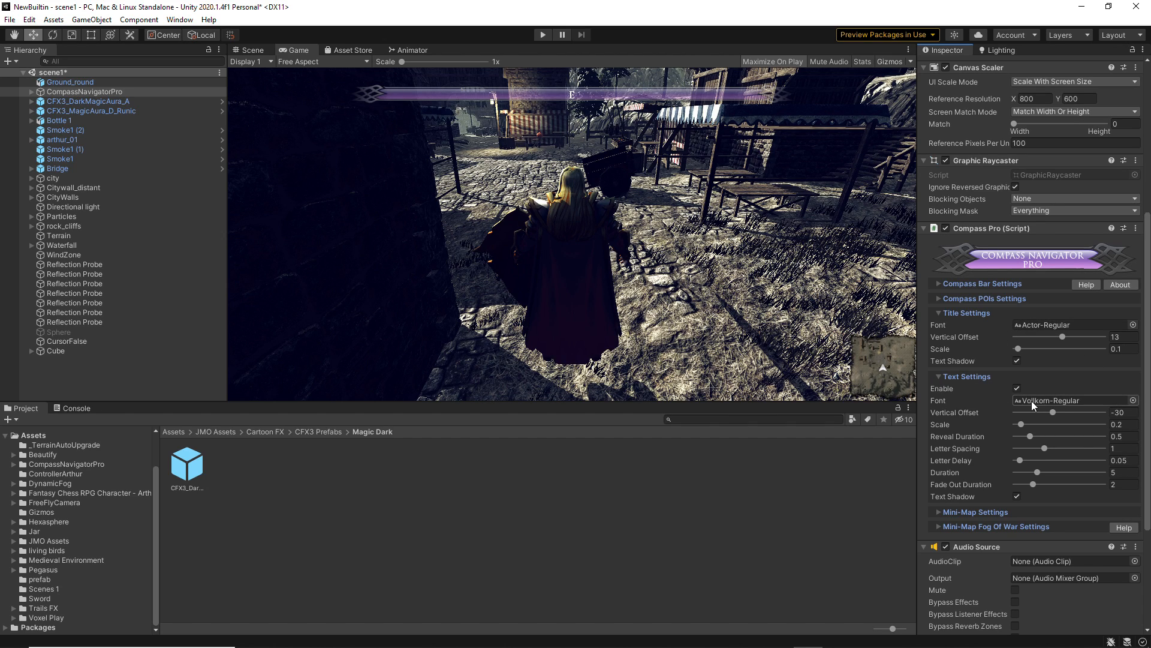
{"action": "left_click_drag", "start_coordinate": [1018, 349], "coordinate": [1025, 352]}
{"action": "left_click_drag", "start_coordinate": [1020, 425], "coordinate": [1028, 424]}
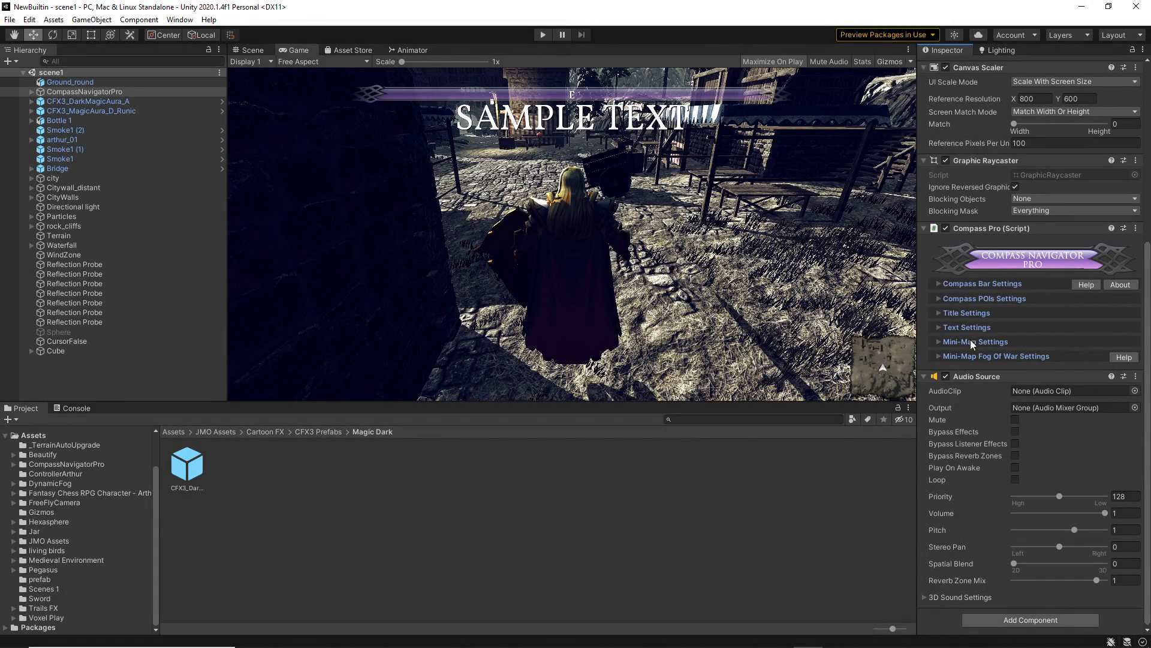
Examine the Mini-Map Settings, including the camera projection and layer mask options.
{"action": "left_click", "coordinate": [939, 341]}
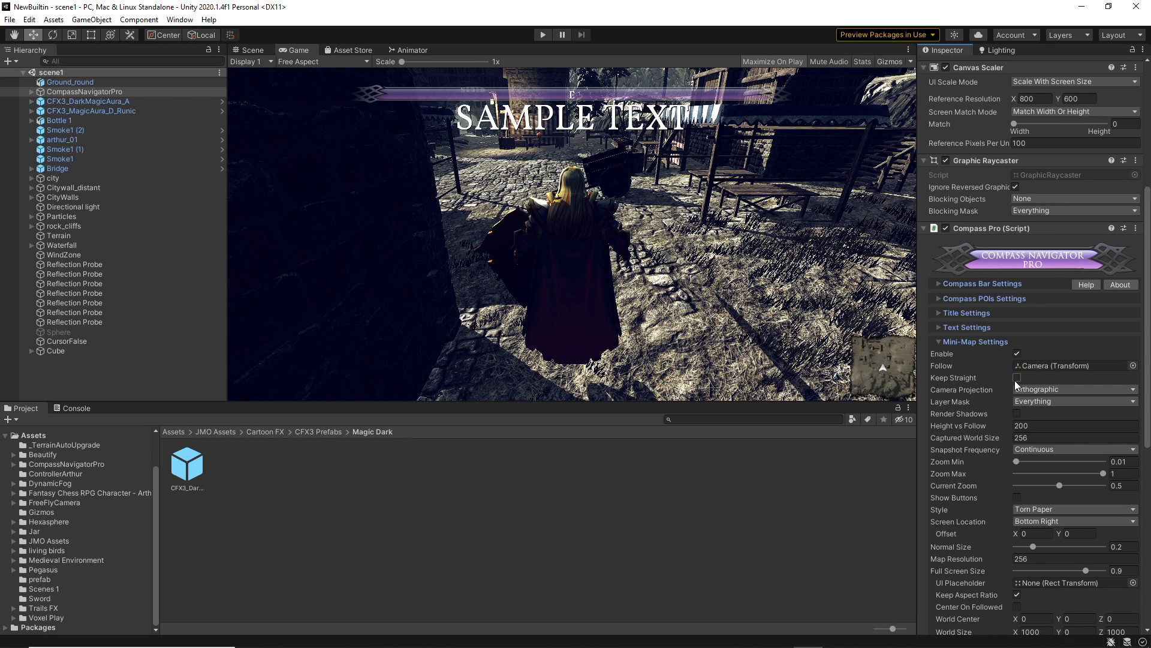
{"action": "left_click", "coordinate": [1038, 389]}
{"action": "left_click", "coordinate": [1120, 399]}
{"action": "left_click", "coordinate": [1120, 399]}
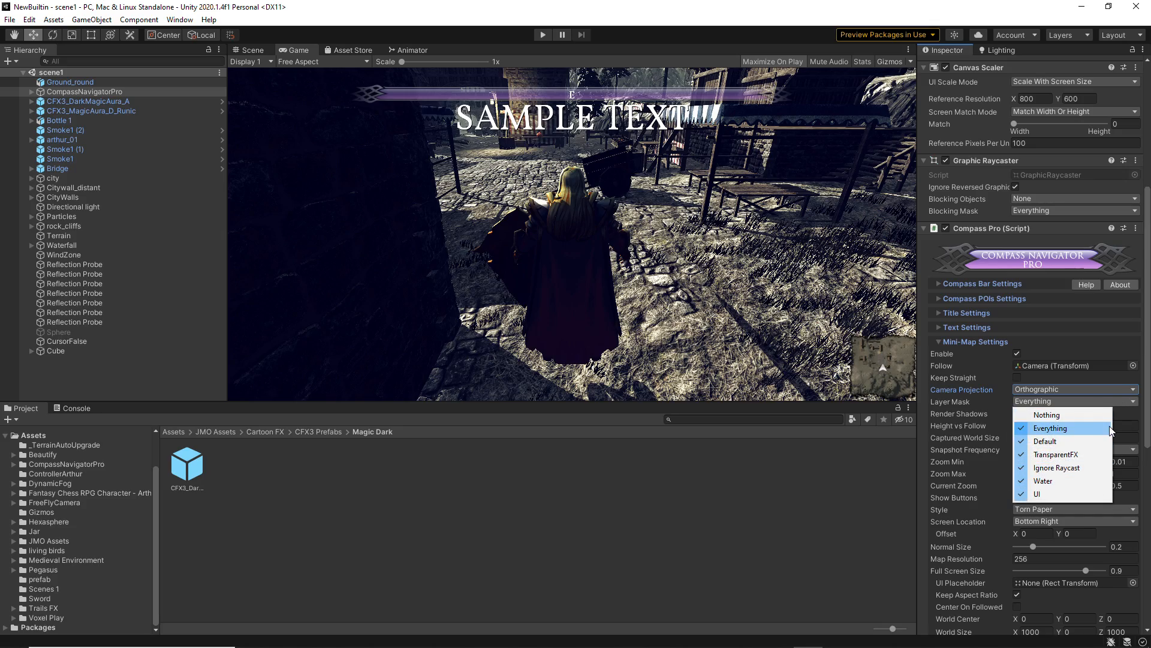
{"action": "left_click", "coordinate": [1147, 419]}
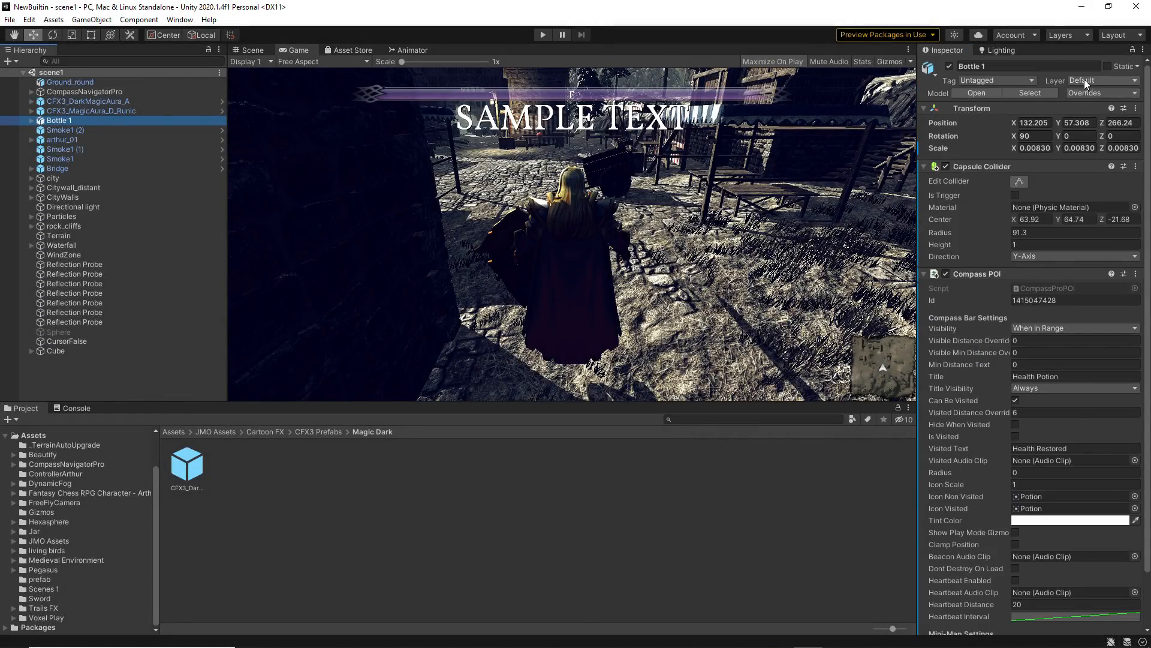
Add a new layer named MinimapOFF as User Layer 8, starting from the Bottle 1 object's layer setting.
{"action": "left_click", "coordinate": [1086, 84]}
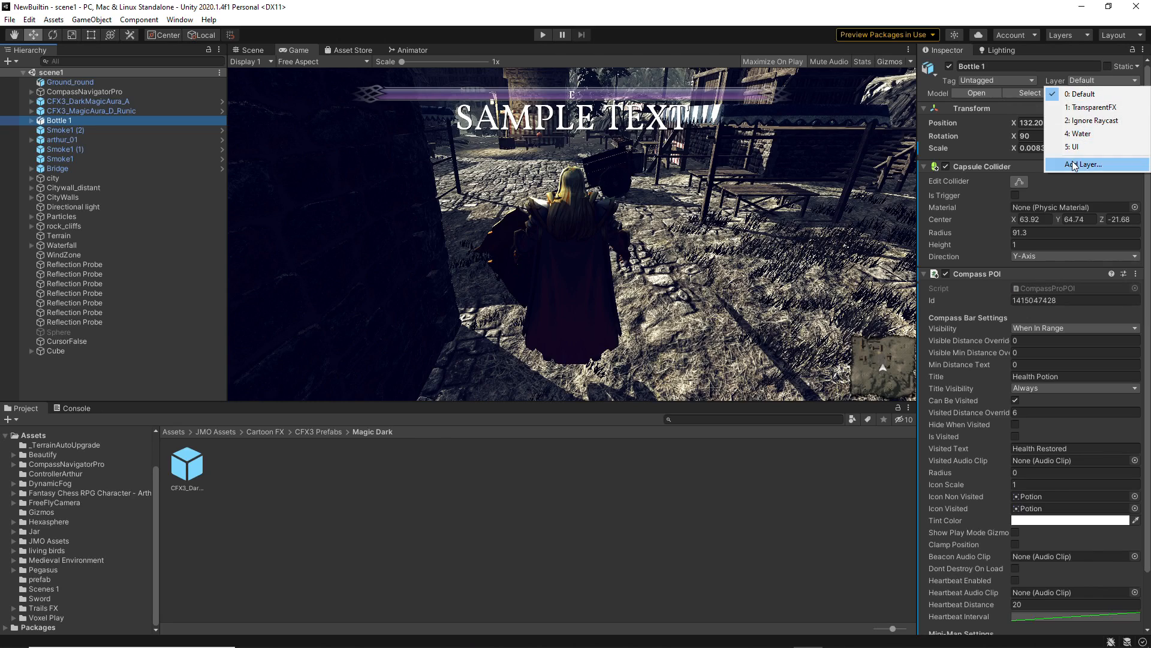
{"action": "left_click", "coordinate": [1076, 165]}
{"action": "type", "text": "MinimapOFF"}
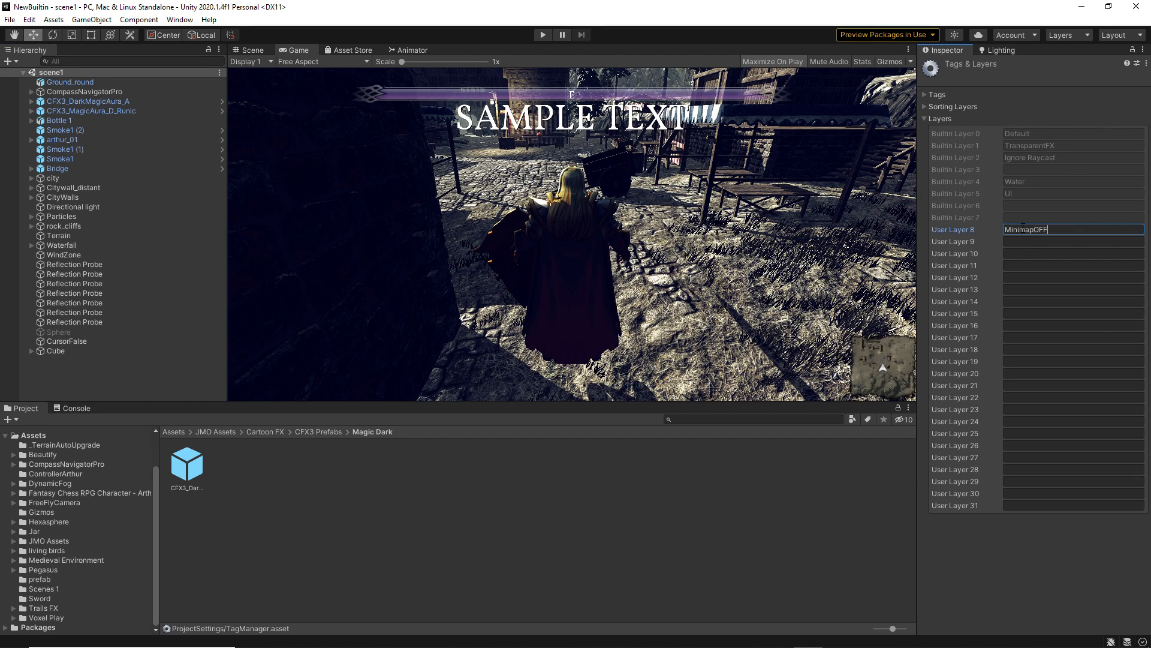
Exclude the MinimapOFF layer from the mini-map's Layer Mask on the CompassNavigatorPro object.
{"action": "left_click", "coordinate": [116, 93]}
{"action": "left_click_drag", "start_coordinate": [1147, 282], "coordinate": [1150, 464]}
{"action": "left_click", "coordinate": [1045, 269]}
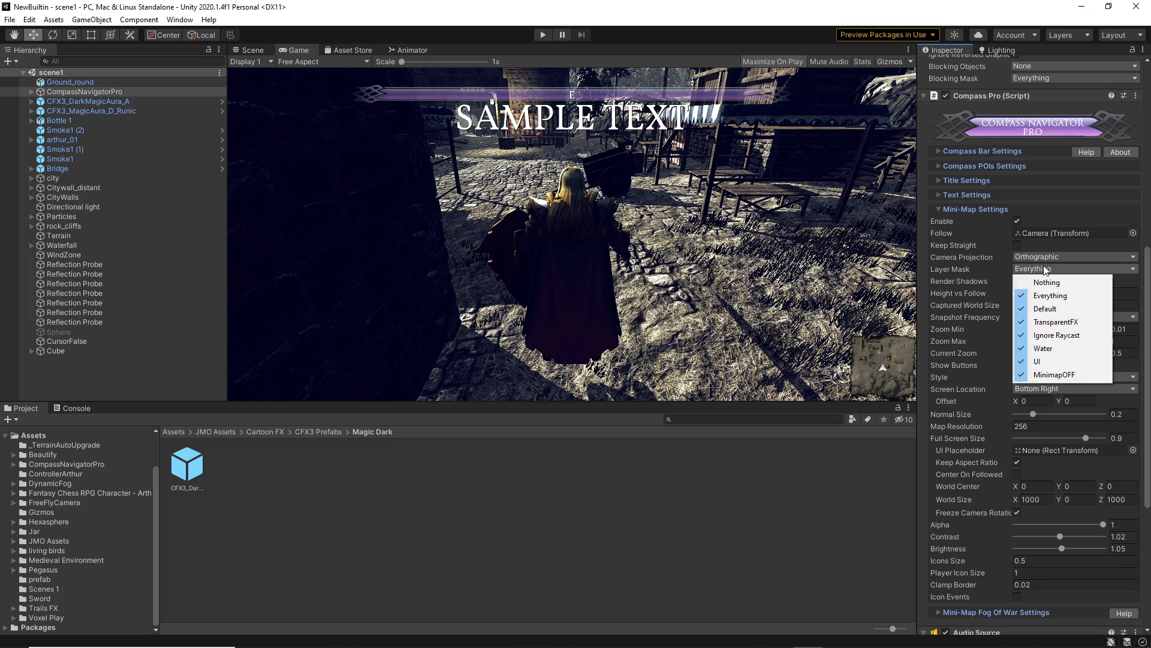
{"action": "left_click", "coordinate": [1046, 376]}
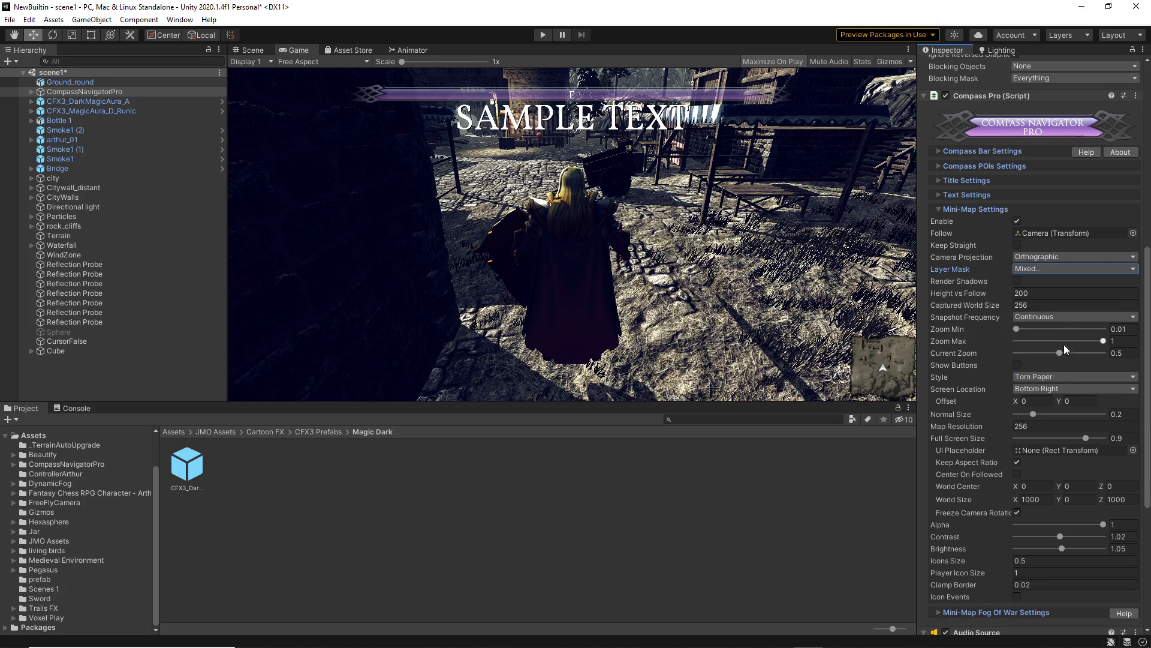
{"action": "left_click", "coordinate": [1053, 268]}
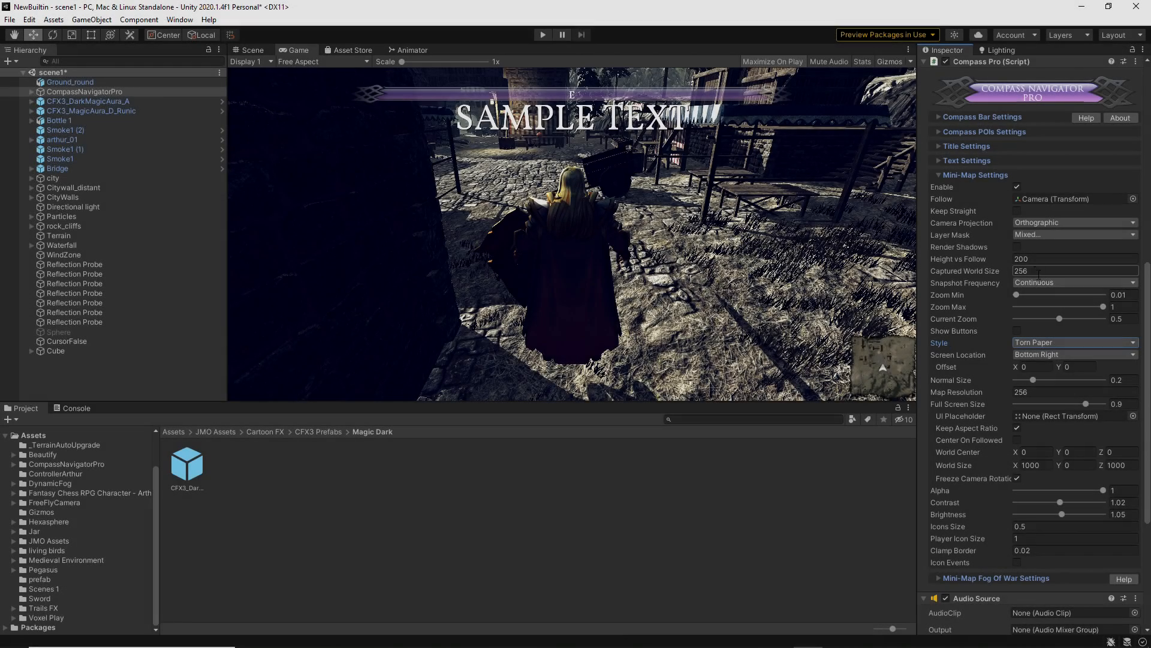
Try the mini-map's Render Shadows option and set the mini-map style to Solid Box.
{"action": "left_click", "coordinate": [1018, 246]}
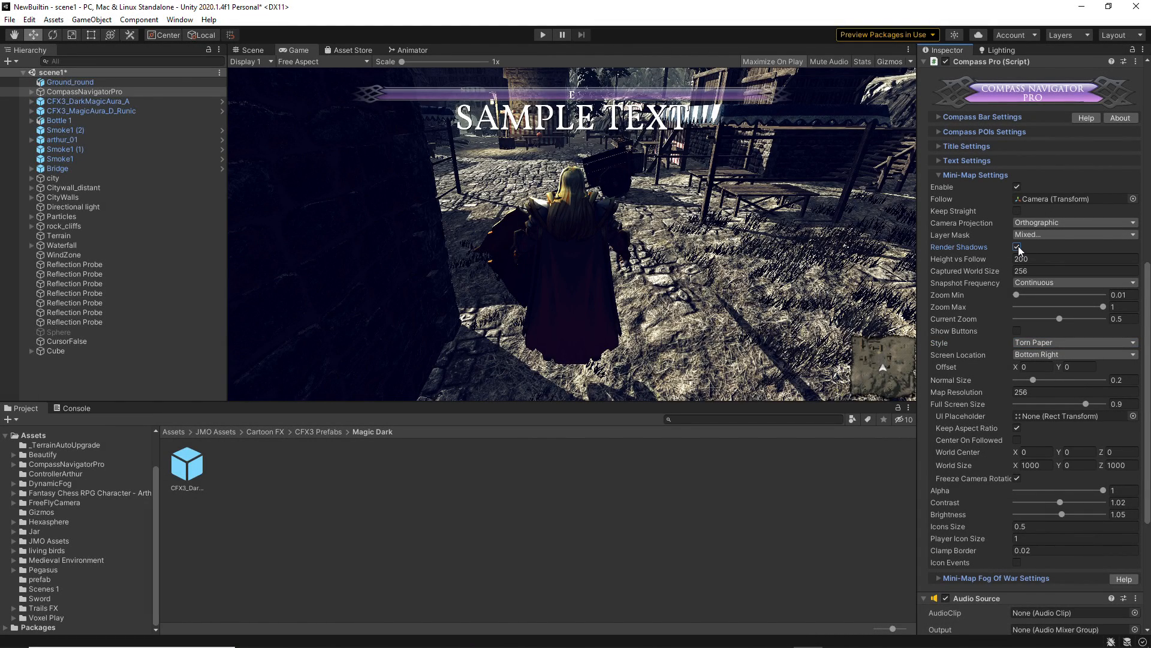
{"action": "left_click", "coordinate": [1035, 342]}
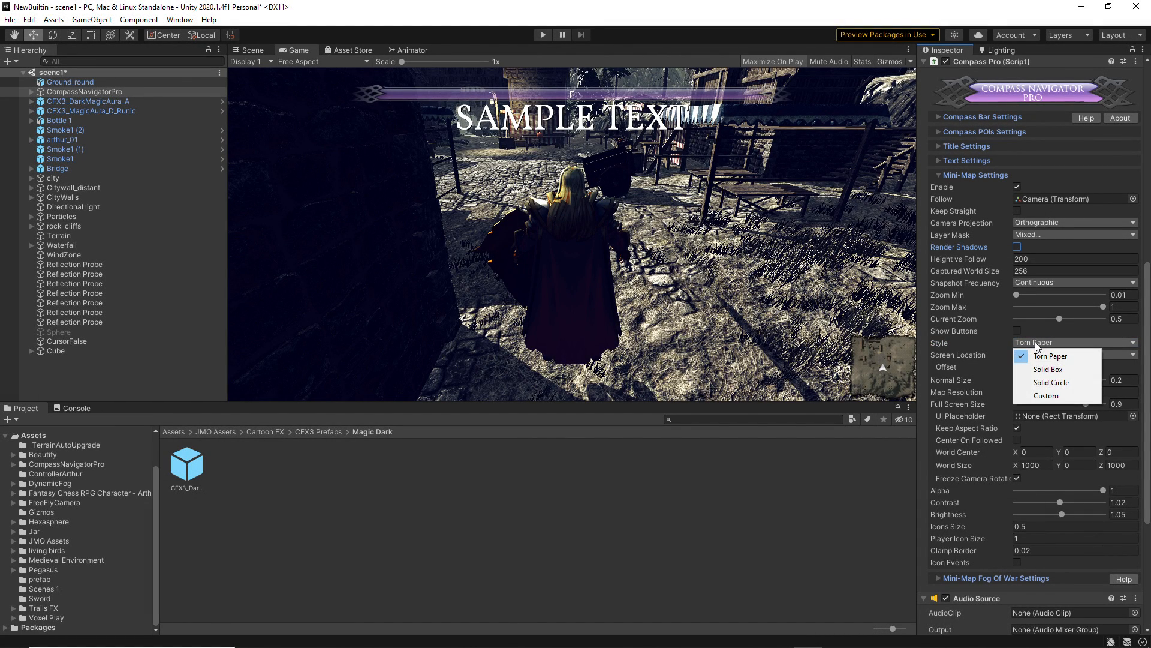
{"action": "left_click", "coordinate": [1041, 370]}
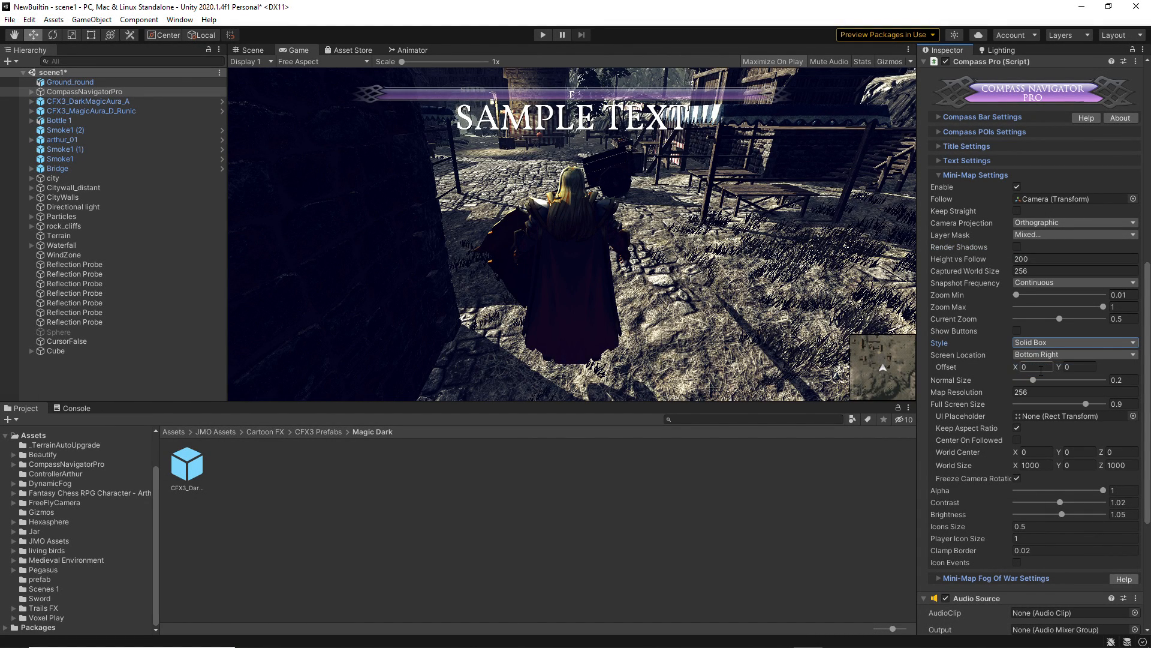
Offset the mini-map by X -4.29 and Y 5.72 and adjust its Normal Size.
{"action": "left_click_drag", "start_coordinate": [1016, 366], "coordinate": [988, 376]}
{"action": "left_click_drag", "start_coordinate": [1058, 367], "coordinate": [39, 370]}
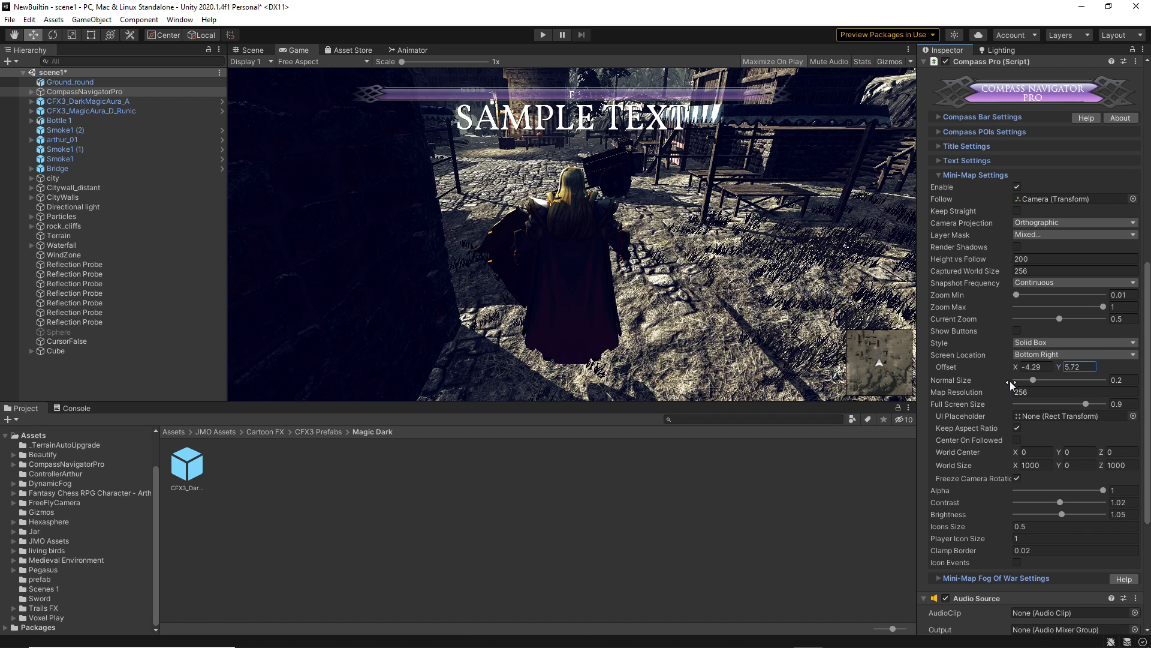
{"action": "left_click_drag", "start_coordinate": [1030, 379], "coordinate": [1043, 383]}
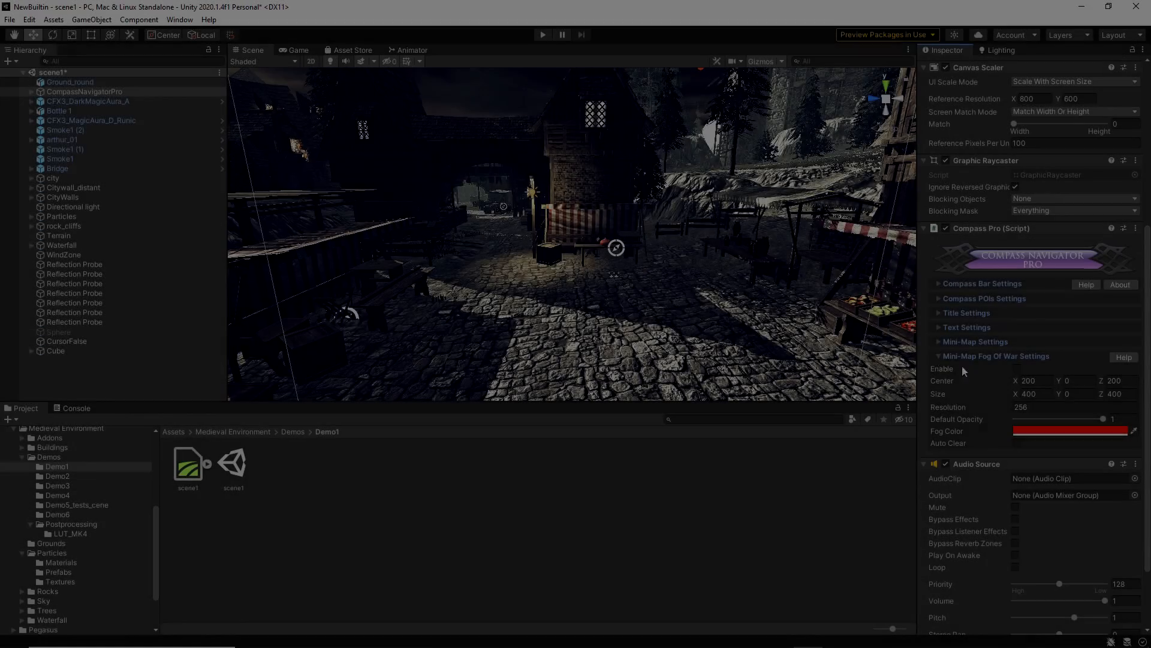
Enable the mini-map fog of war with a magenta fog color and turn on Auto Clear.
{"action": "left_click", "coordinate": [1016, 368]}
{"action": "left_click", "coordinate": [1039, 430]}
{"action": "left_click", "coordinate": [1121, 466]}
{"action": "left_click", "coordinate": [1142, 324]}
{"action": "left_click", "coordinate": [1016, 444]}
Create a new cube in the scene and position it at X 124, Y 56, Z 271.
{"action": "right_click", "coordinate": [108, 91]}
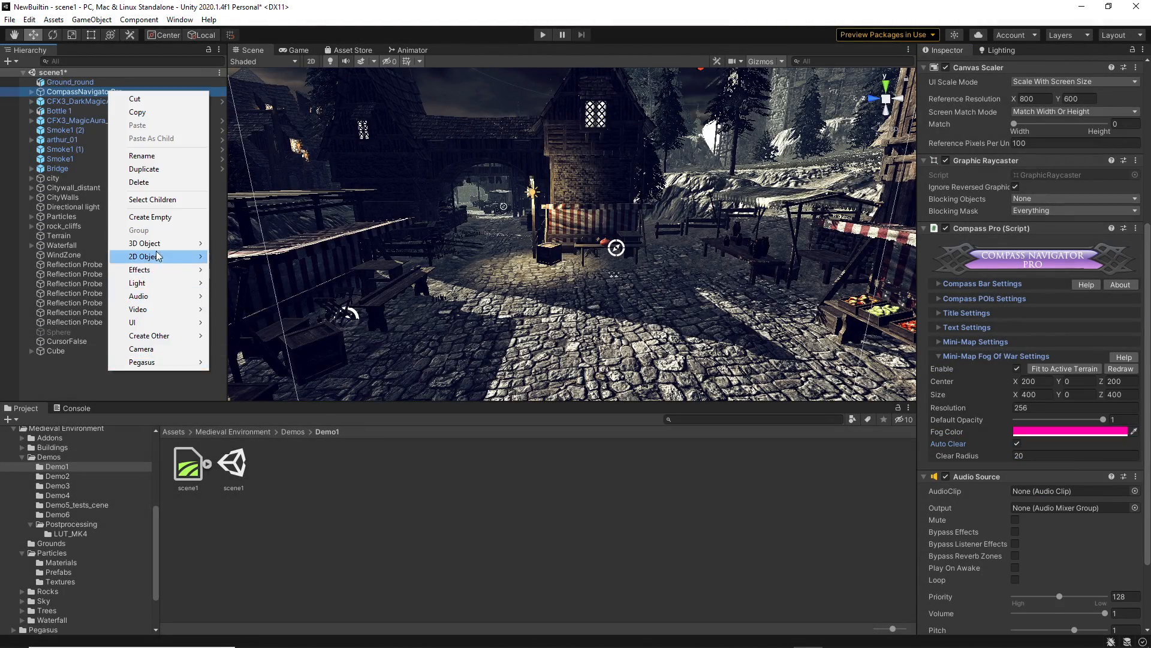
{"action": "mouse_move", "coordinate": [160, 264]}
{"action": "left_click", "coordinate": [246, 265]}
{"action": "type", "text": "271"}
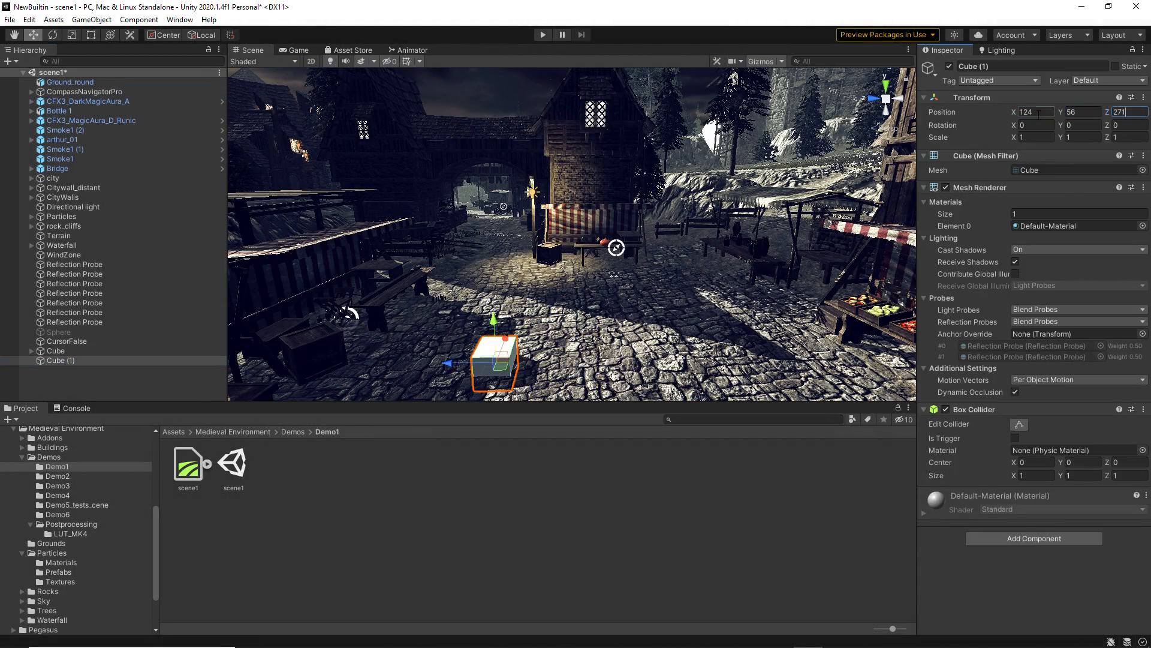
{"action": "left_click", "coordinate": [387, 318]}
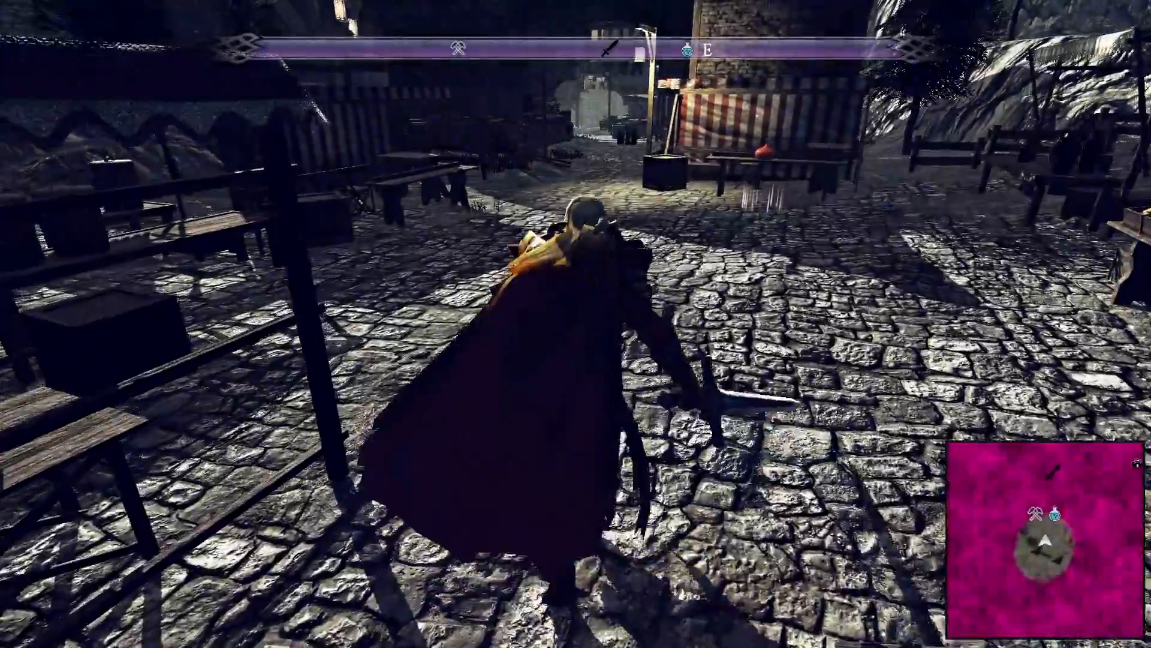
Walk the character through the market in play mode to check the compass bar and the mini-map fog of war.
{"action": "key", "text": "w"}
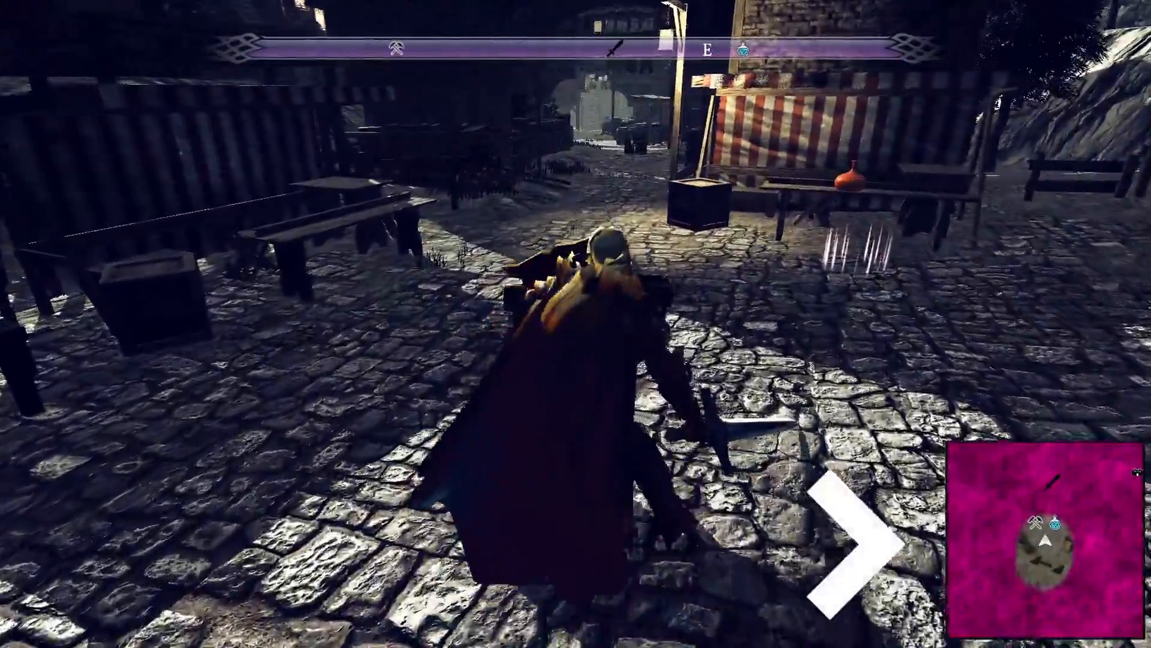
{"action": "key", "text": "w"}
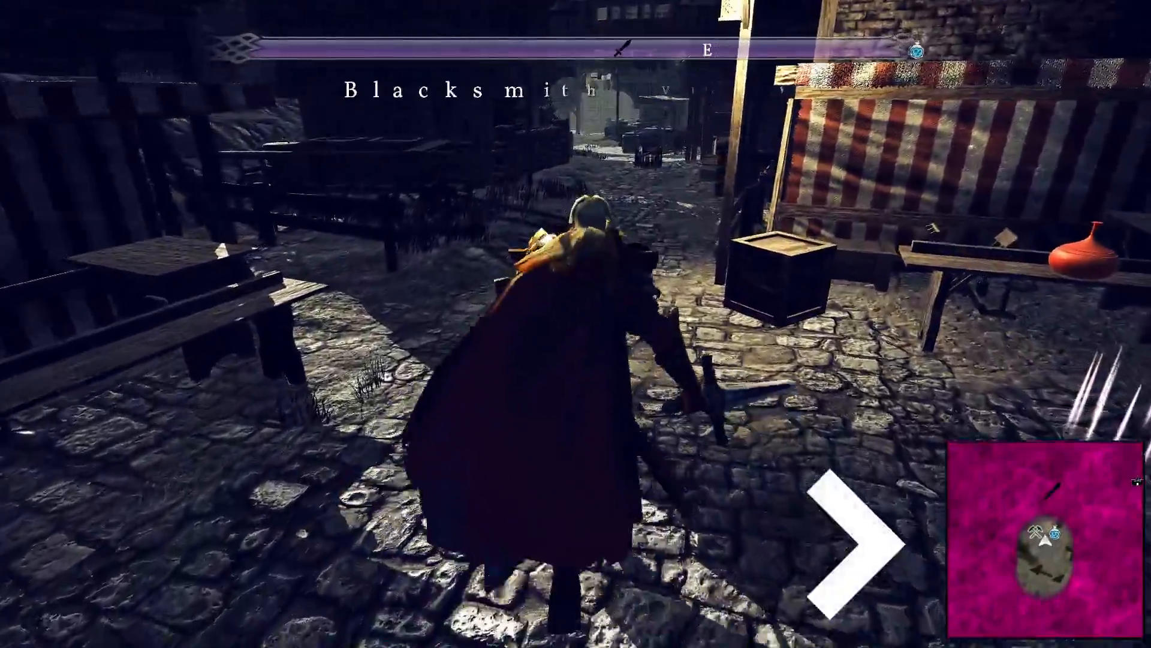
{"action": "key", "text": "w"}
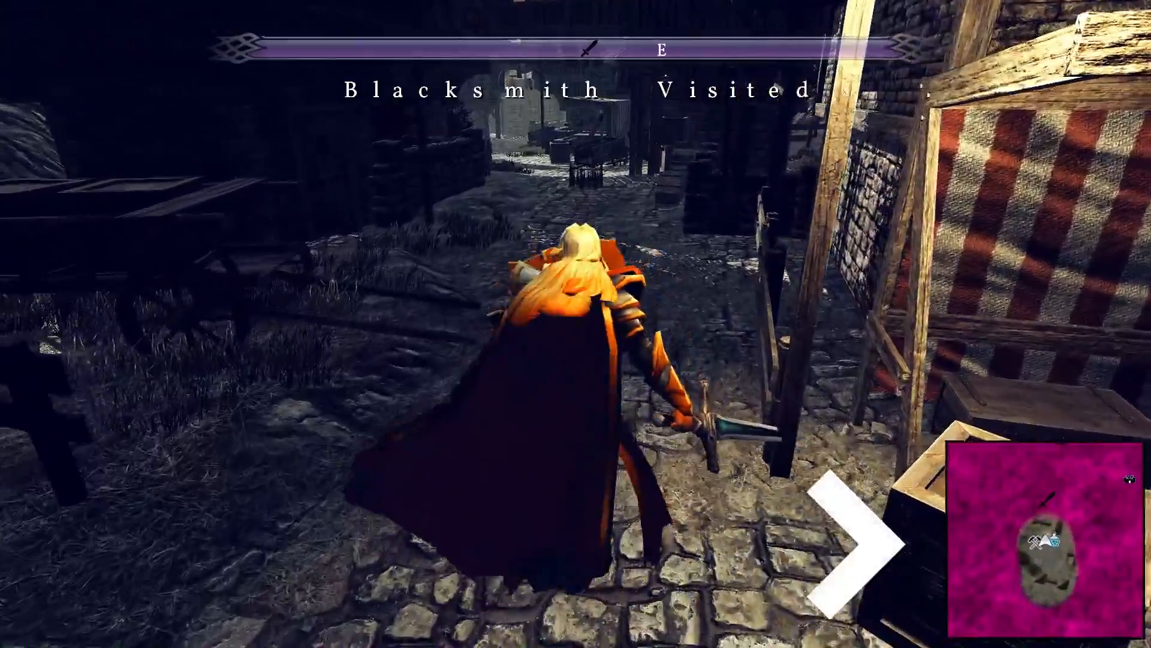
{"action": "key", "text": "w"}
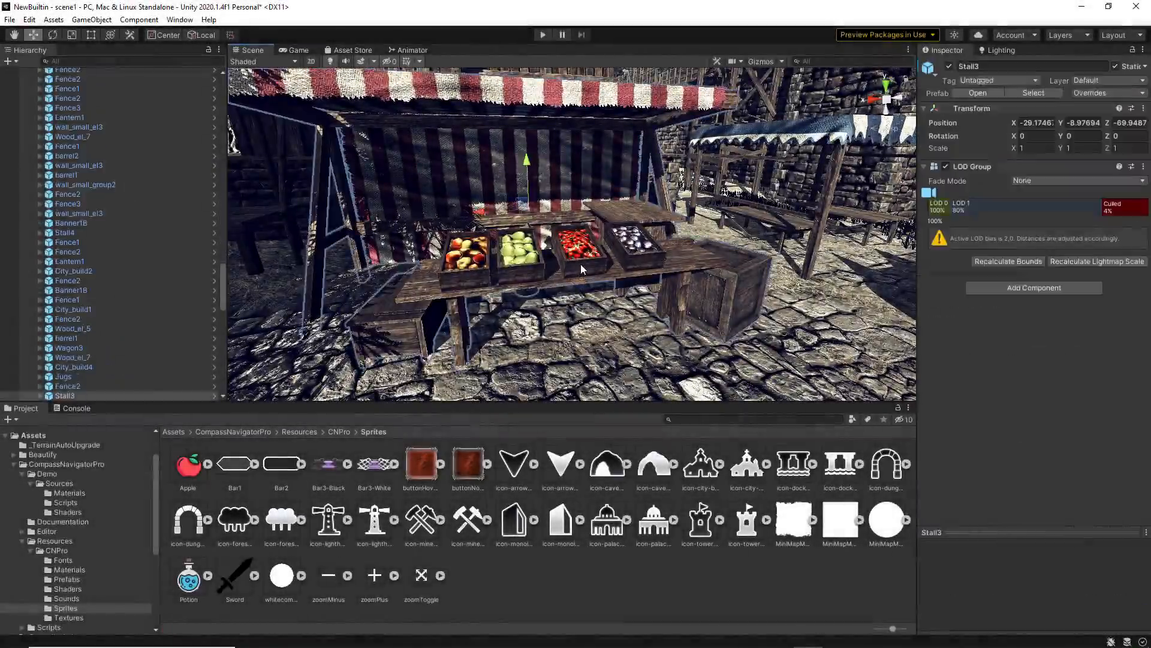
Add a Compass POI component to the Stall3 fruit stall and set its visibility to Always Visible.
{"action": "left_click", "coordinate": [1024, 289]}
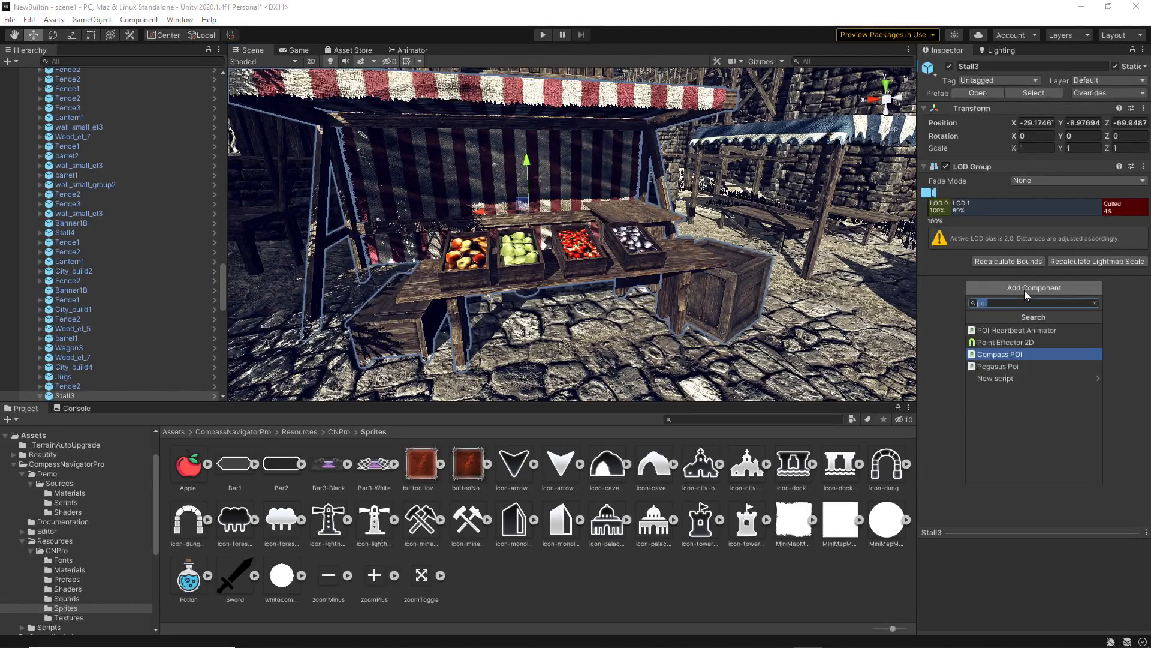
{"action": "left_click", "coordinate": [1000, 355]}
{"action": "scroll", "coordinate": [1110, 288], "scroll_direction": "down", "scroll_amount": 3}
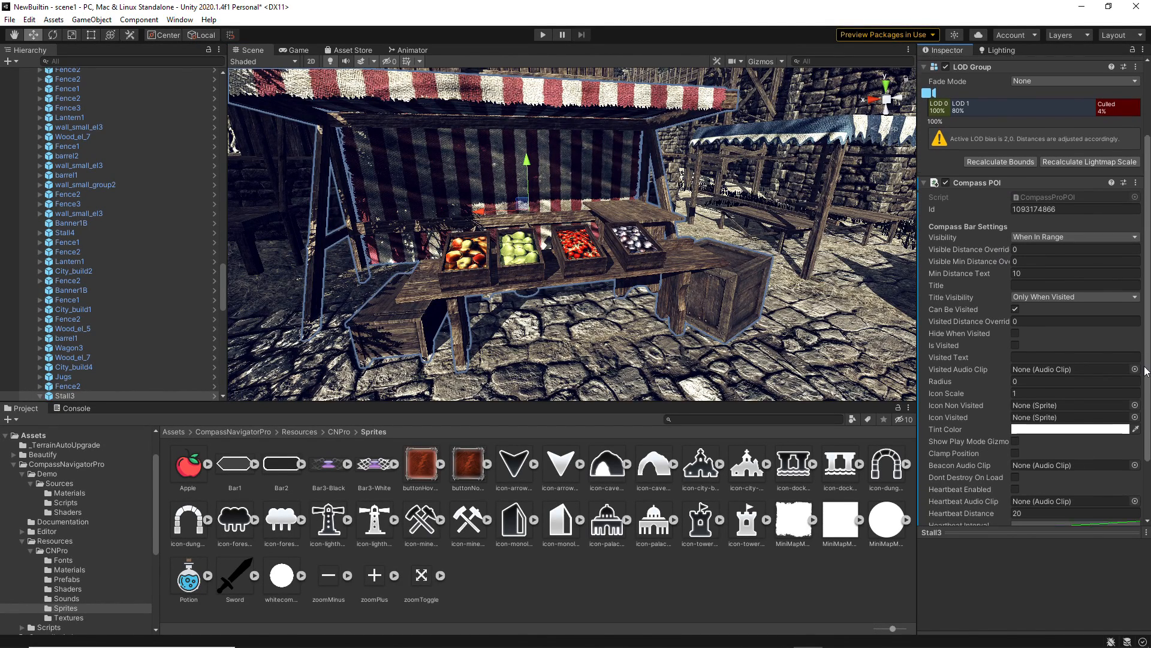
{"action": "left_click", "coordinate": [1055, 229]}
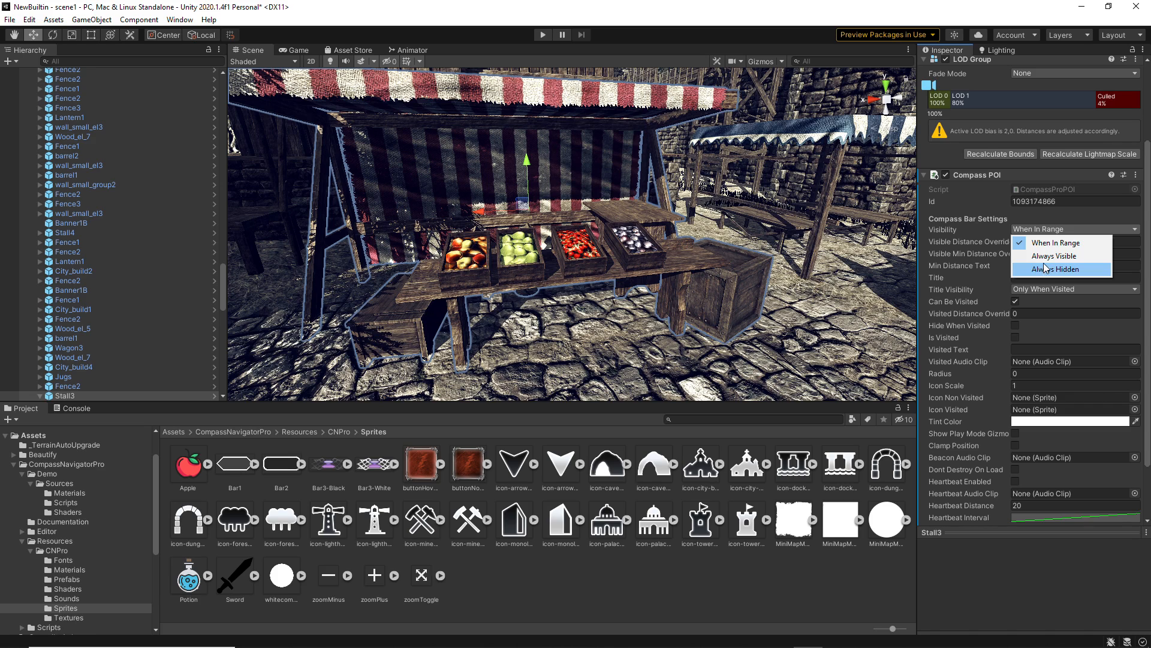
{"action": "left_click", "coordinate": [1045, 257]}
Set the stall POI's Min Distance Text to 0, its title to Fruits and its title visibility to Always.
{"action": "type", "text": "0Fruits"}
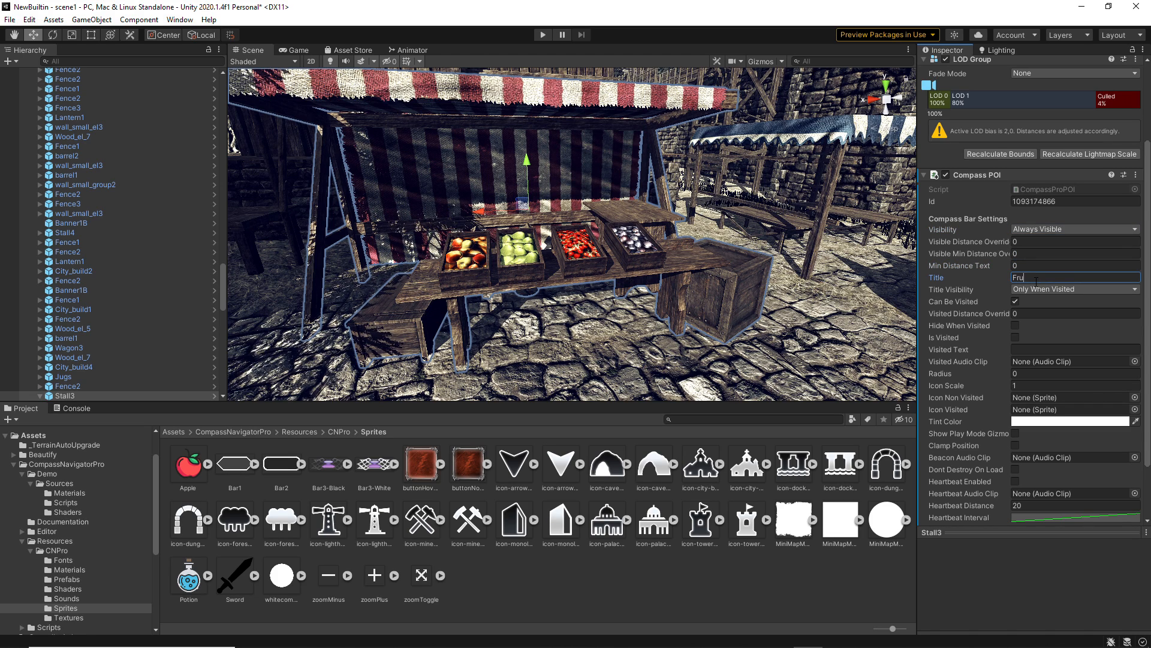
{"action": "left_click", "coordinate": [1033, 293]}
{"action": "left_click", "coordinate": [1035, 311]}
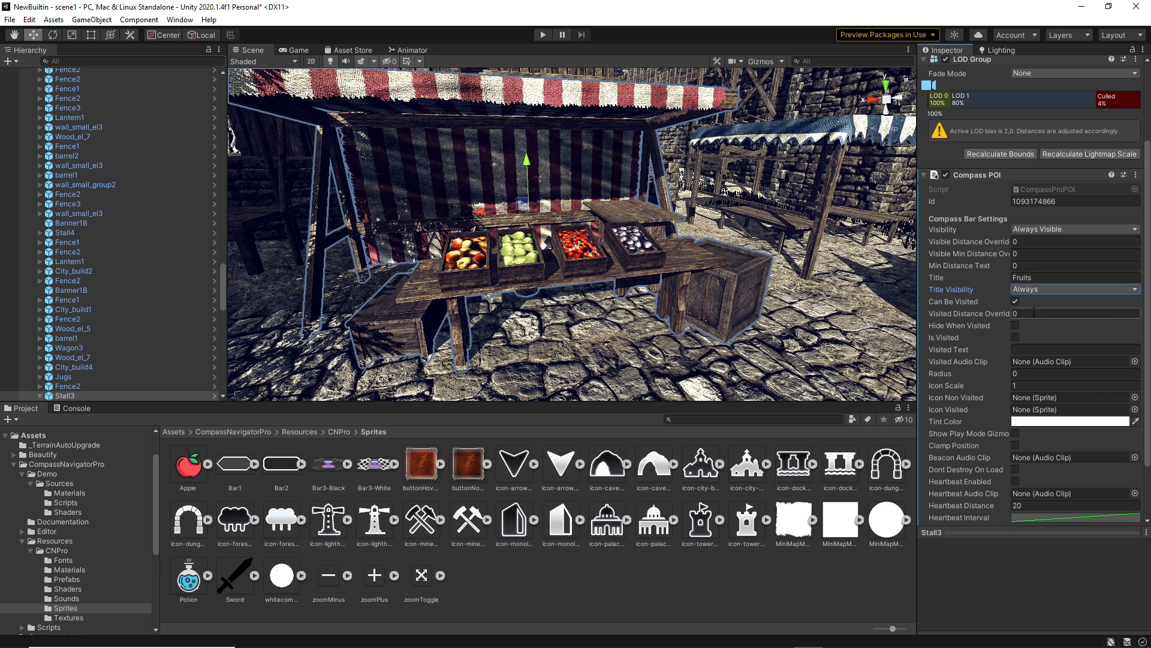
Set the stall POI's visited text to Fruit Acquired and assign the Apple sprite as its icon.
{"action": "type", "text": "Fru"}
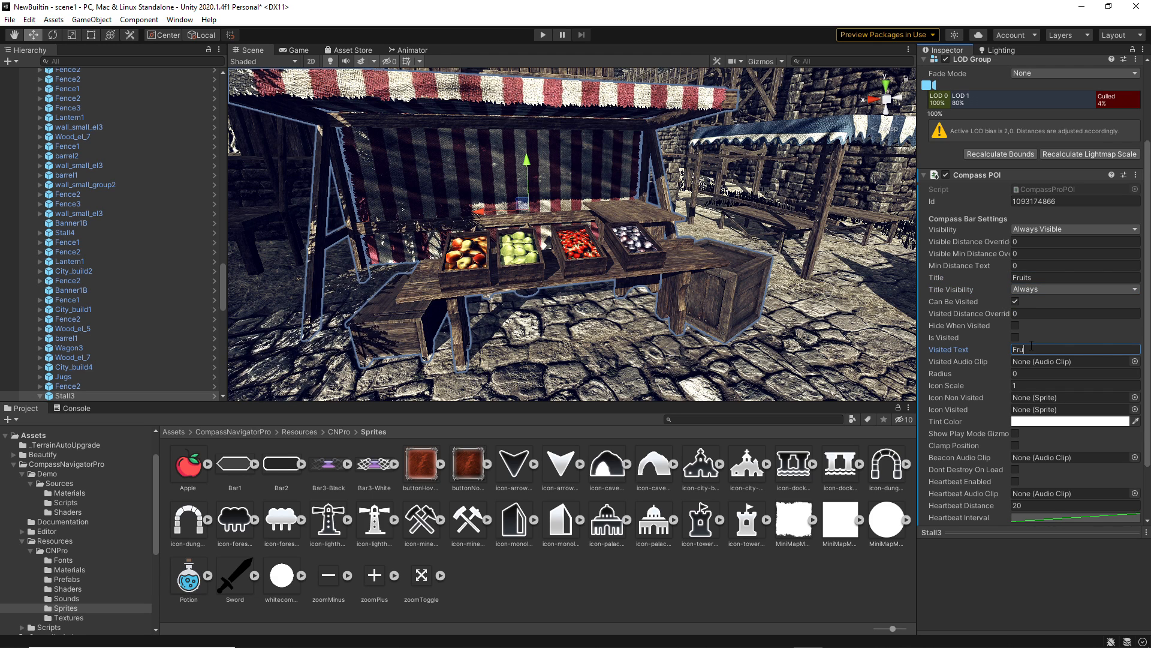
{"action": "type", "text": "it Acquired"}
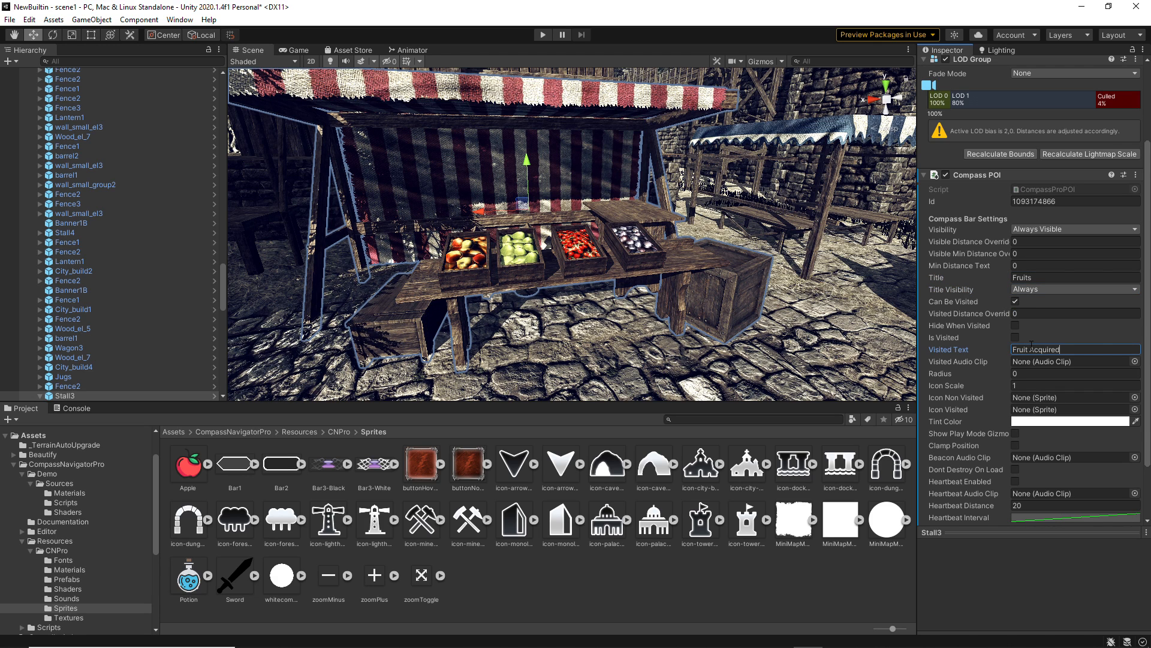
{"action": "left_click_drag", "start_coordinate": [1030, 398], "coordinate": [1046, 415]}
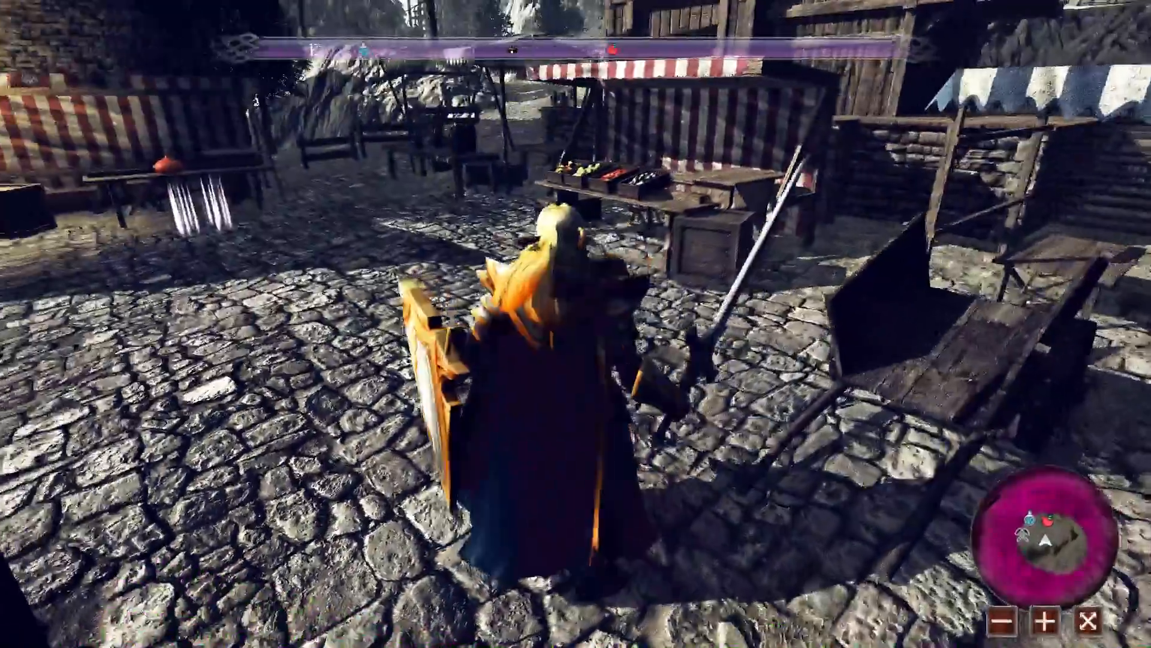
Walk the character towards the fruit stall in play mode to check its POI on the compass bar.
{"action": "key", "text": "w"}
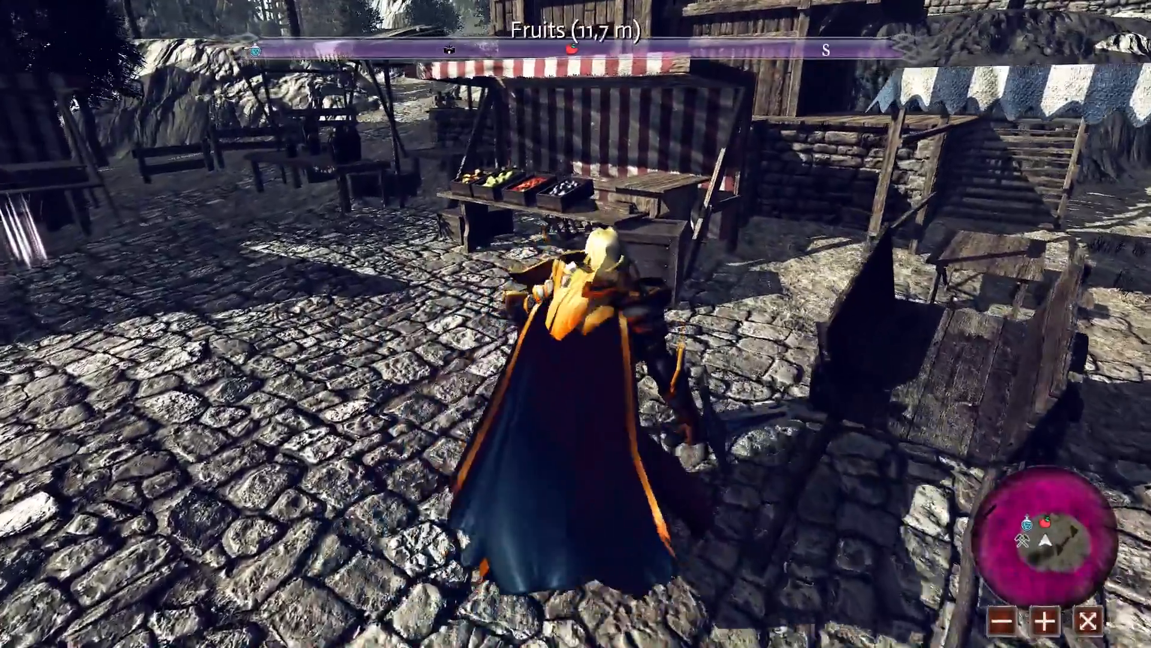
{"action": "key", "text": "w"}
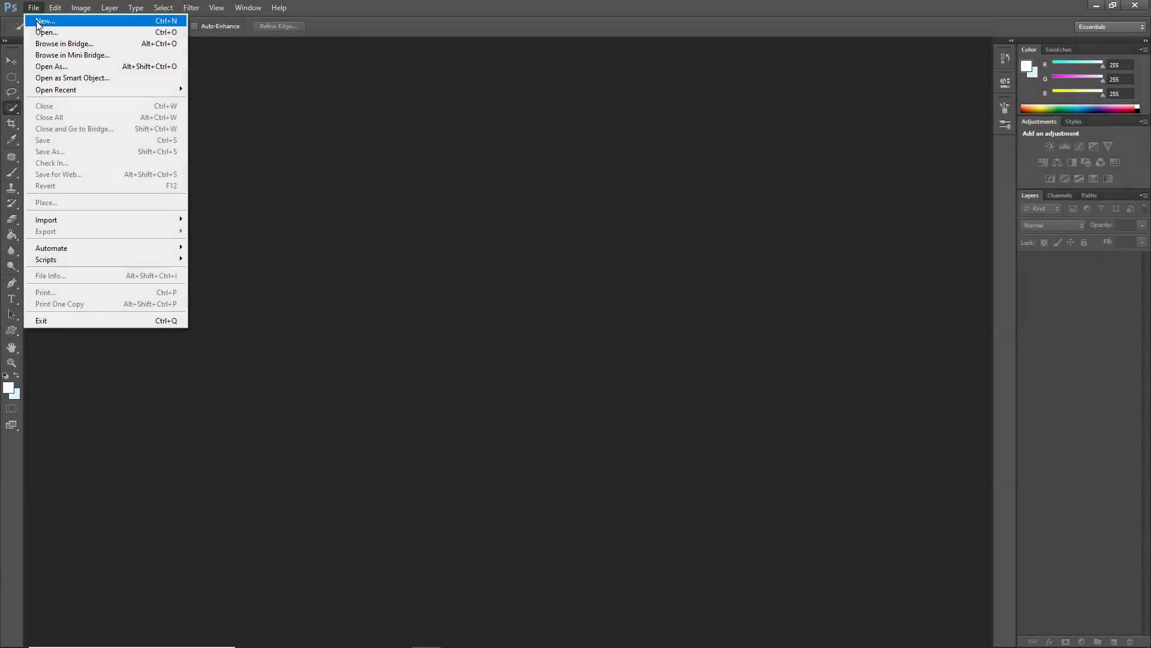
Switch to Photoshop, open grim_compass_steel.png and add a new empty layer.
{"action": "left_click", "coordinate": [48, 30]}
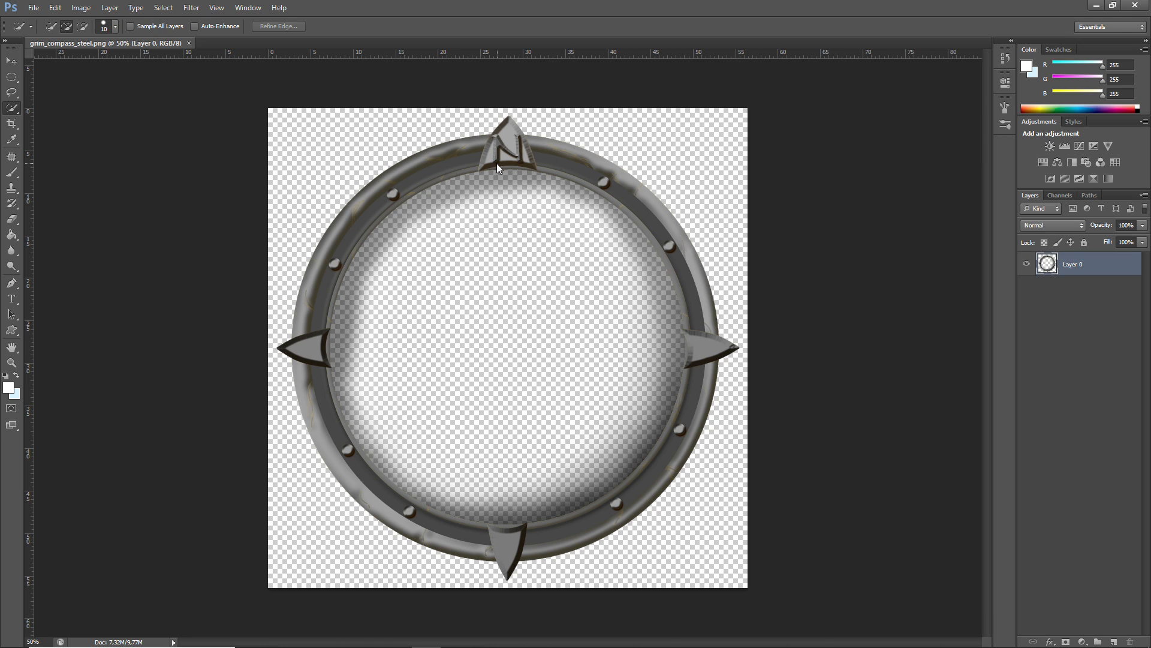
{"action": "left_click", "coordinate": [1114, 641]}
Select the compass ring on Layer 0 and fill that selection with white on Layer 1.
{"action": "left_click", "coordinate": [1060, 293]}
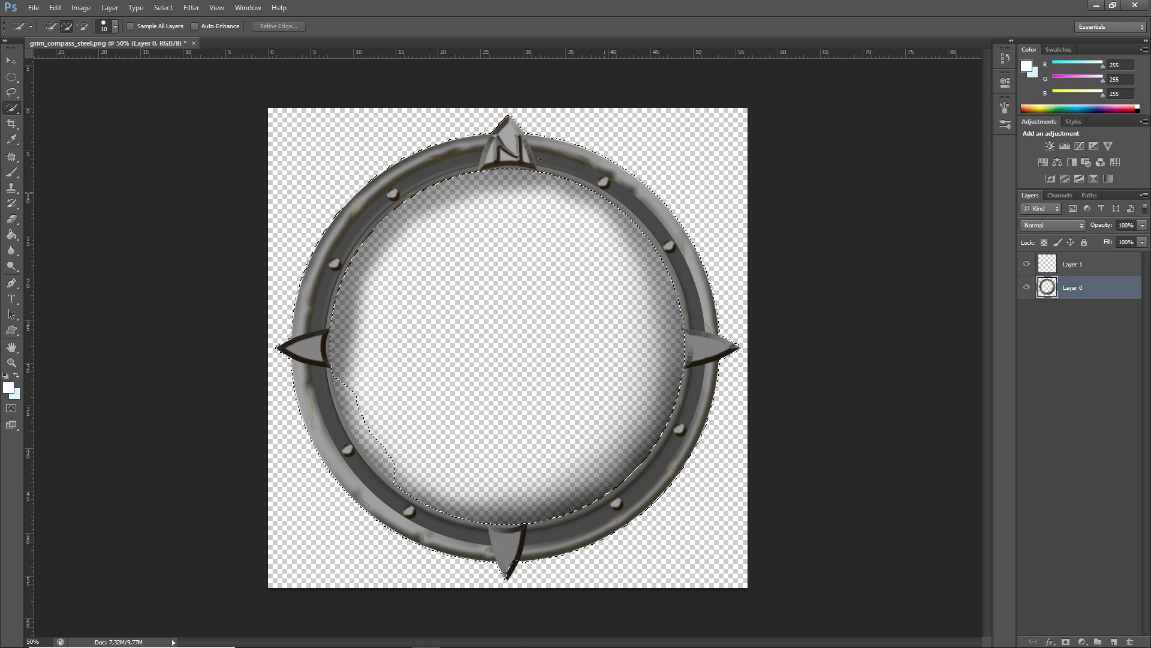
{"action": "left_click_drag", "start_coordinate": [511, 546], "coordinate": [512, 548]}
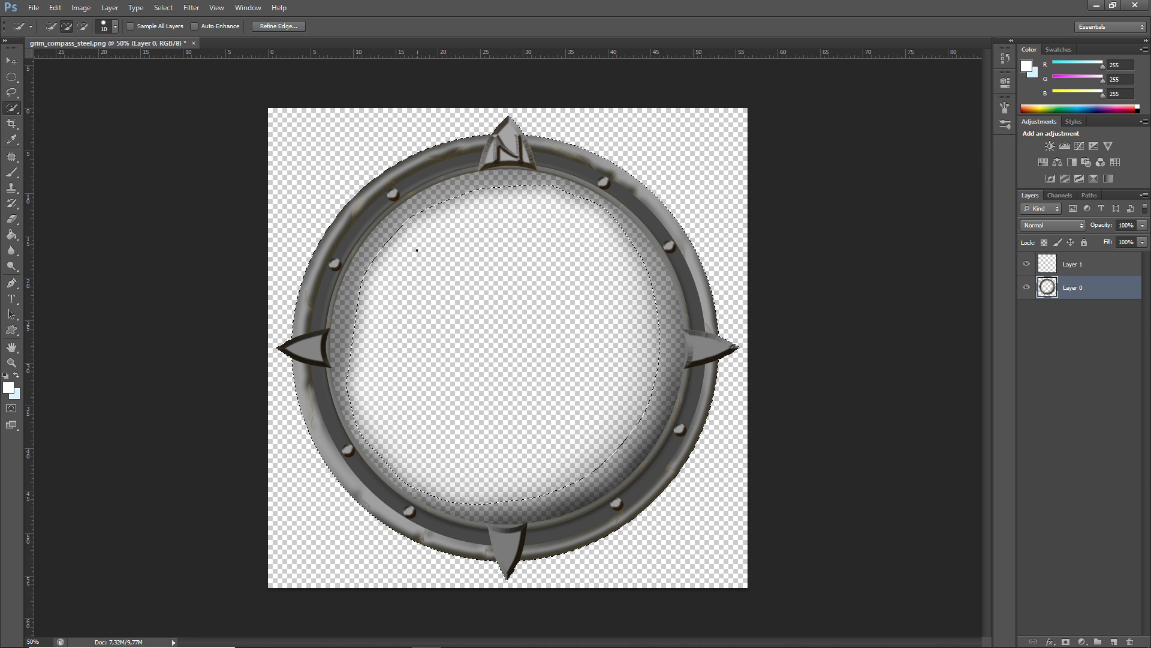
{"action": "left_click", "coordinate": [1073, 264]}
{"action": "left_click", "coordinate": [8, 387]}
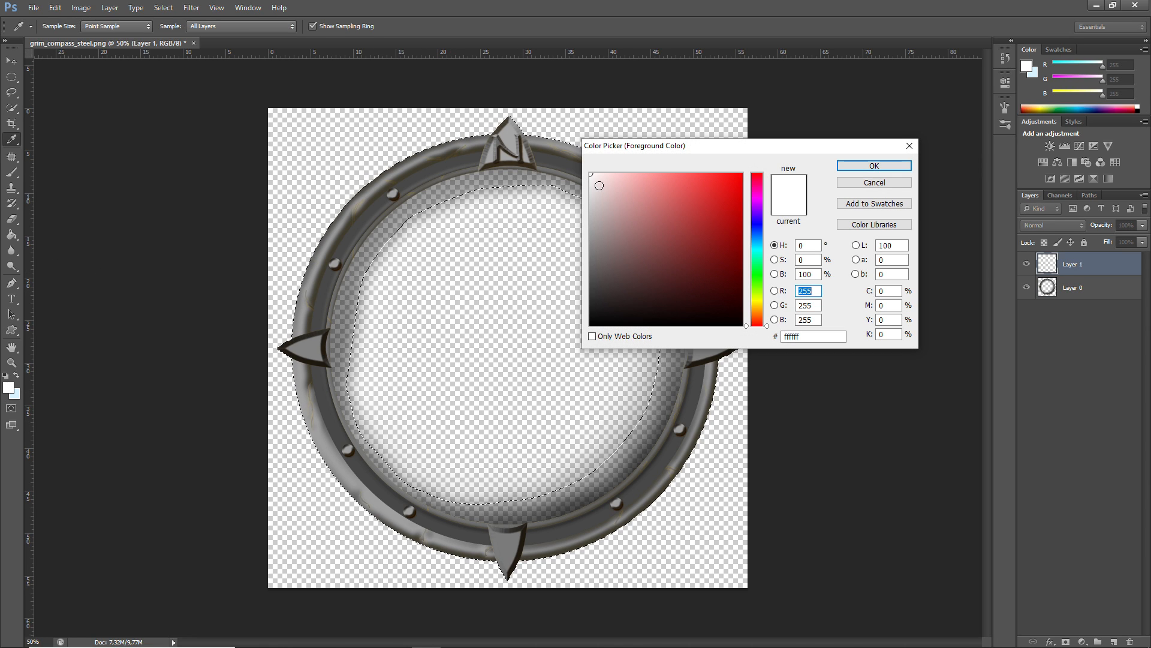
{"action": "left_click", "coordinate": [886, 162]}
{"action": "left_click", "coordinate": [10, 234]}
{"action": "left_click", "coordinate": [438, 276]}
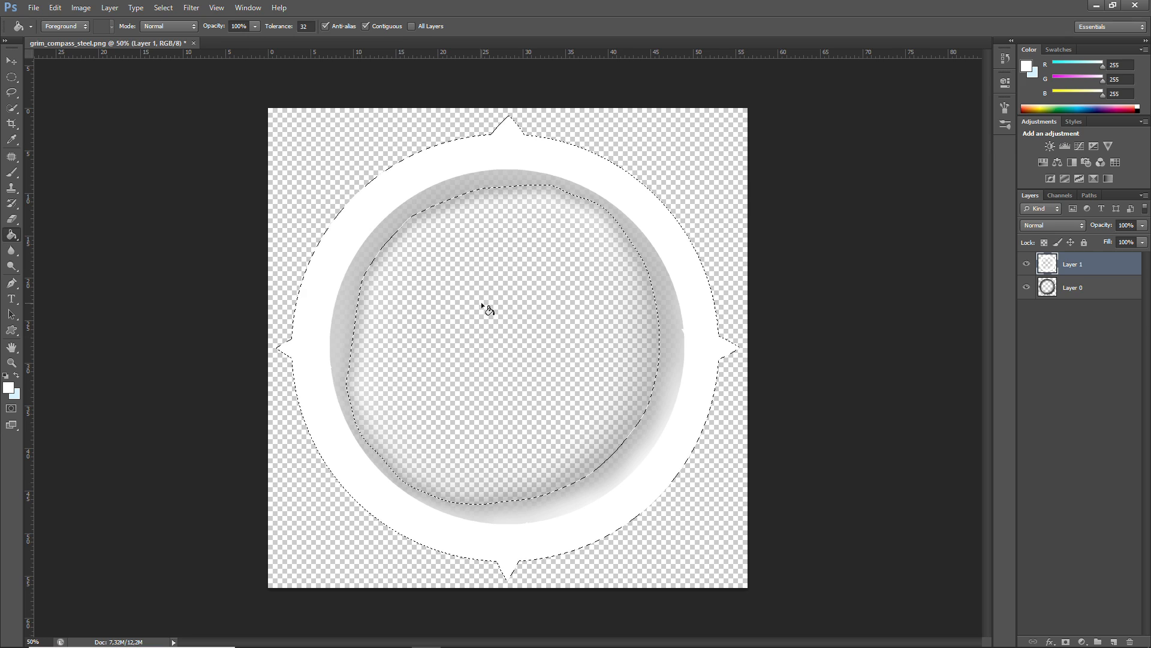
Clear the selection and fill the inside of the ring on Layer 1 with white.
{"action": "key", "text": "ctrl+d"}
{"action": "left_click", "coordinate": [470, 301]}
{"action": "left_click", "coordinate": [395, 262]}
Save the white mask as a PNG copy named MaskExample.png in the Textures folder.
{"action": "left_click", "coordinate": [33, 8]}
{"action": "left_click", "coordinate": [60, 130]}
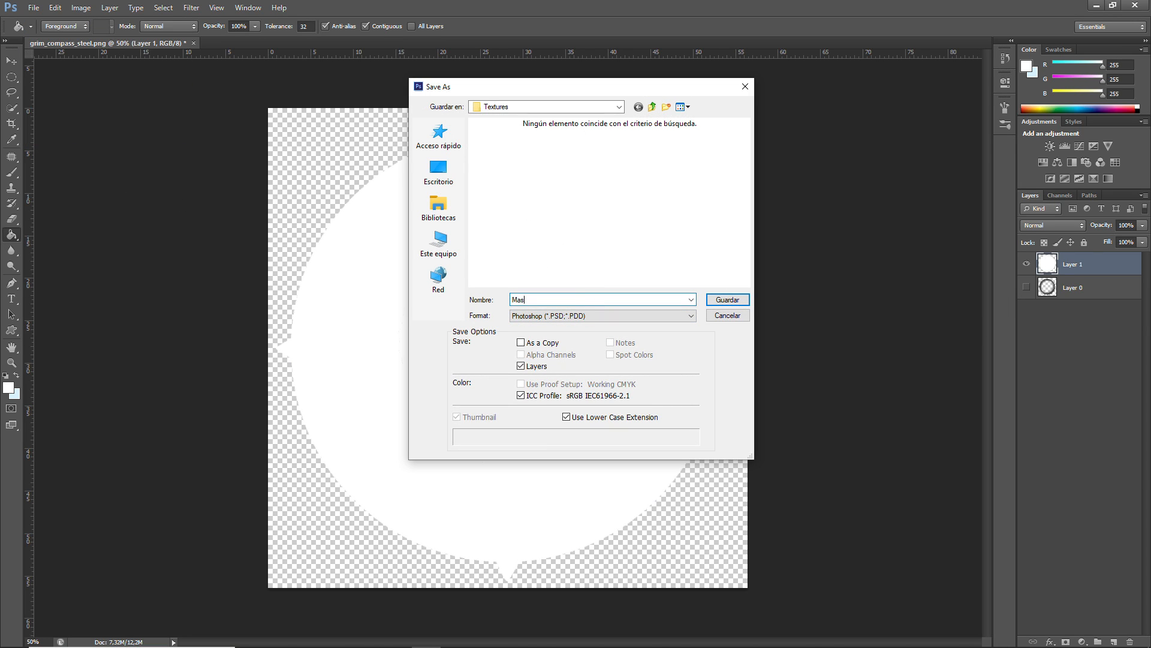
{"action": "left_click", "coordinate": [564, 316]}
{"action": "left_click", "coordinate": [545, 451]}
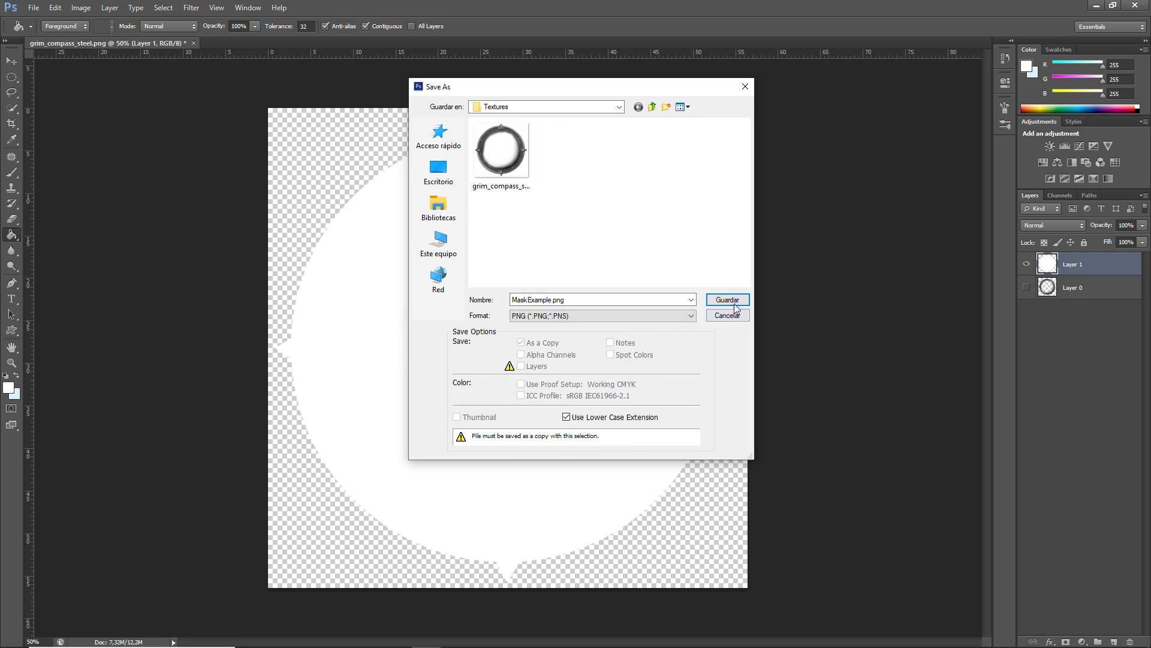
{"action": "left_click", "coordinate": [733, 303]}
{"action": "left_click", "coordinate": [528, 164]}
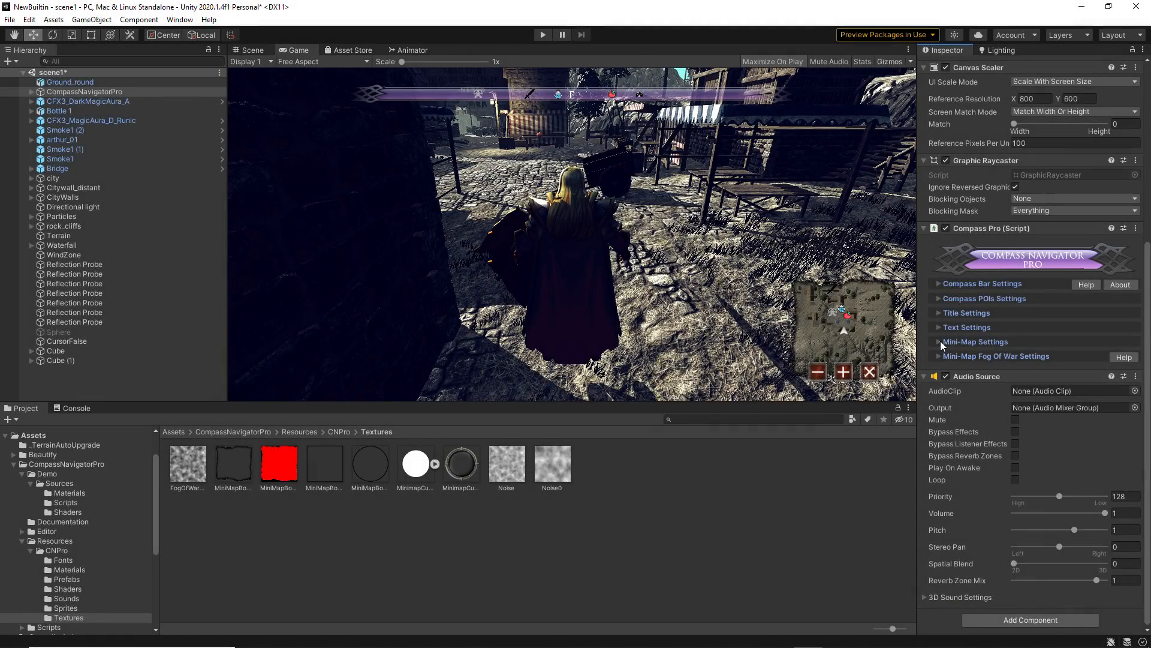
Switch back to Unity and set the mini-map style to Custom in the Mini-Map Settings.
{"action": "left_click", "coordinate": [940, 342]}
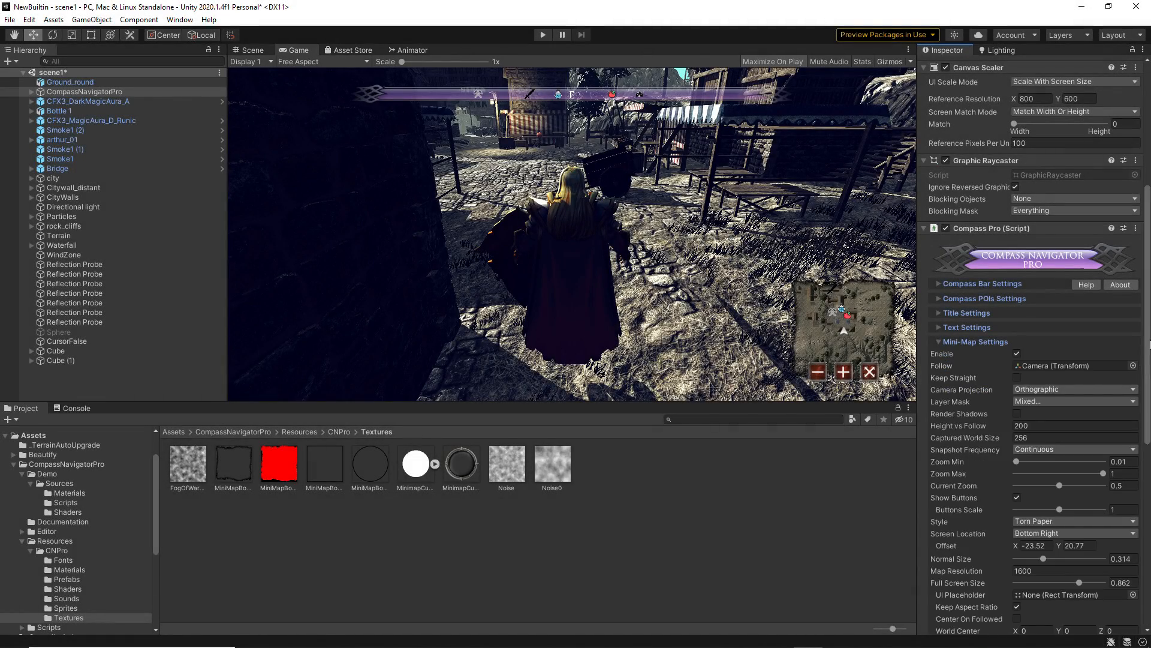
{"action": "left_click_drag", "start_coordinate": [1147, 332], "coordinate": [1147, 486]}
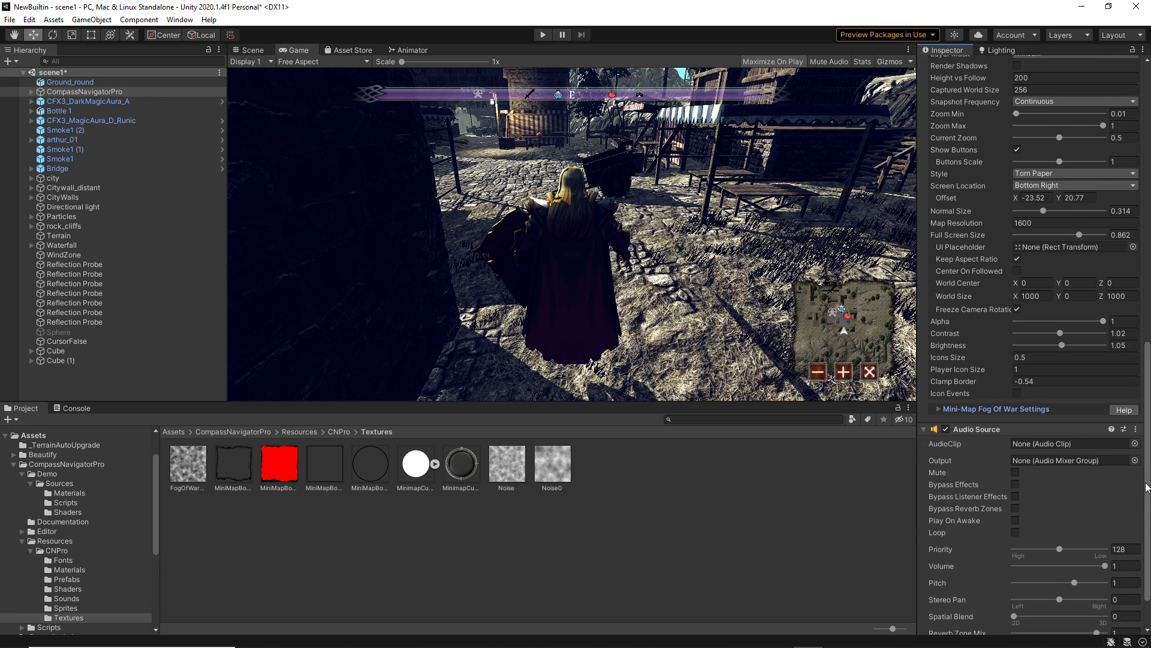
{"action": "left_click", "coordinate": [1055, 174]}
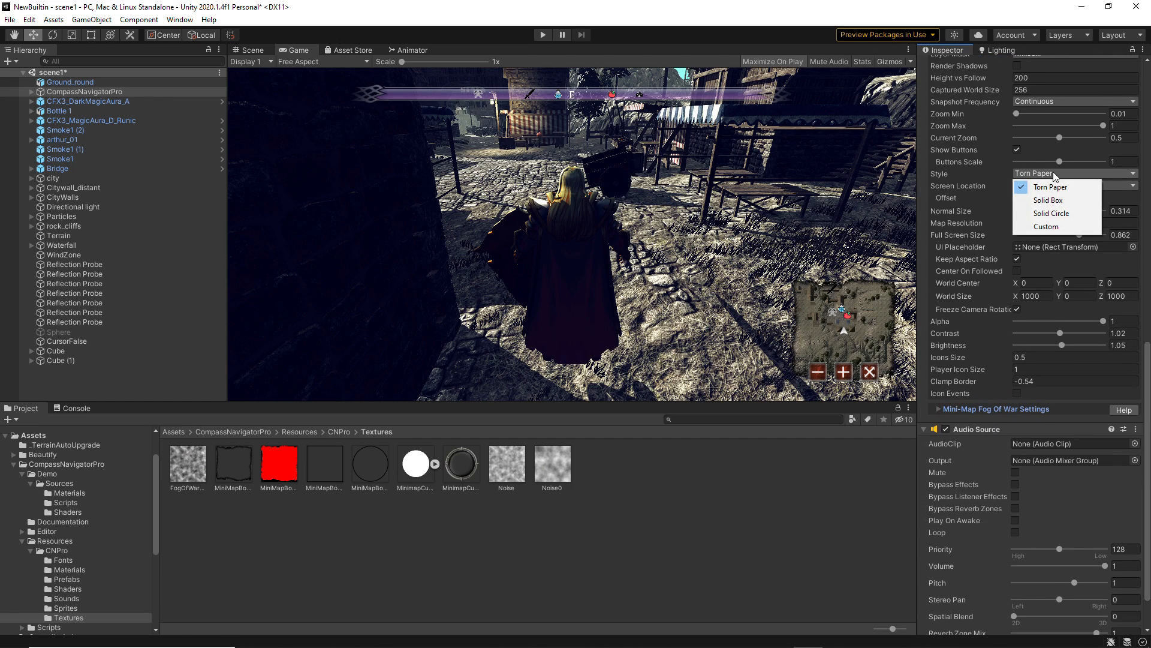
{"action": "left_click", "coordinate": [1039, 226]}
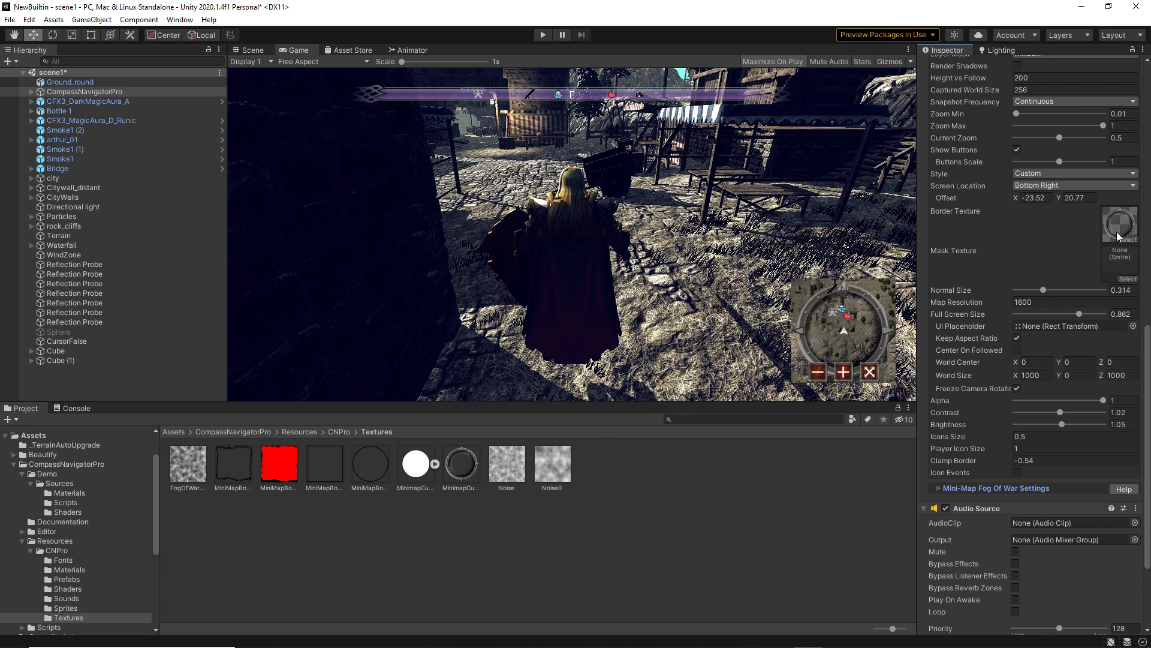
Assign the white circular mask sprite from the CNPro Sprites folder to the mini-map's Mask Texture.
{"action": "left_click", "coordinate": [66, 608]}
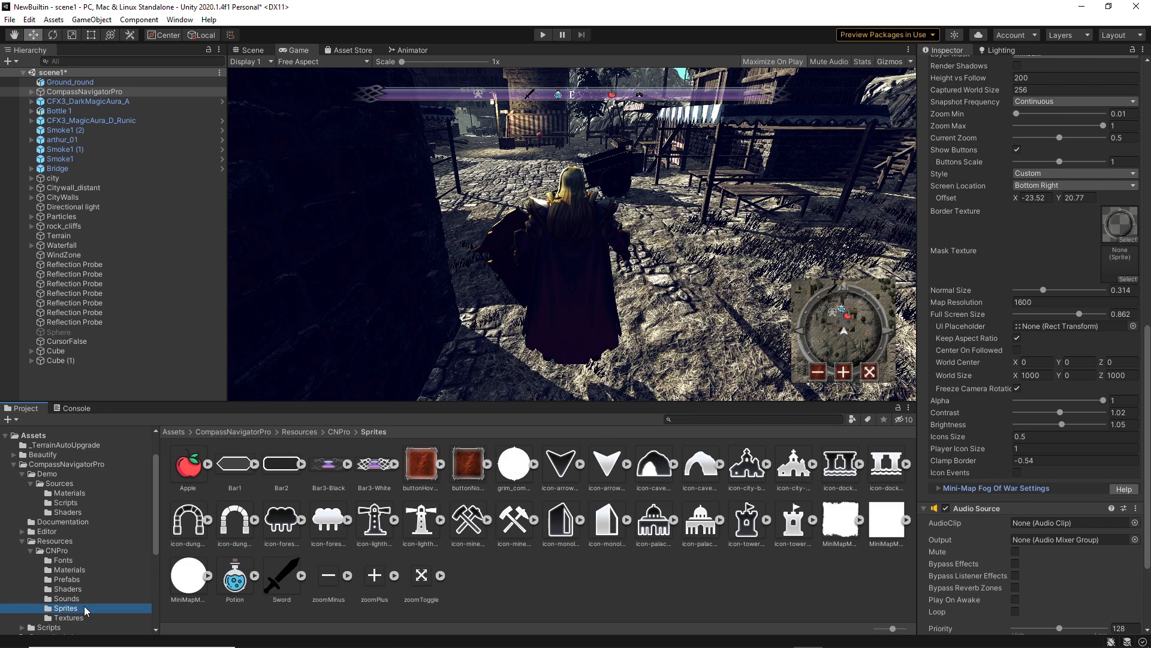
{"action": "left_click_drag", "start_coordinate": [1070, 265], "coordinate": [1117, 268]}
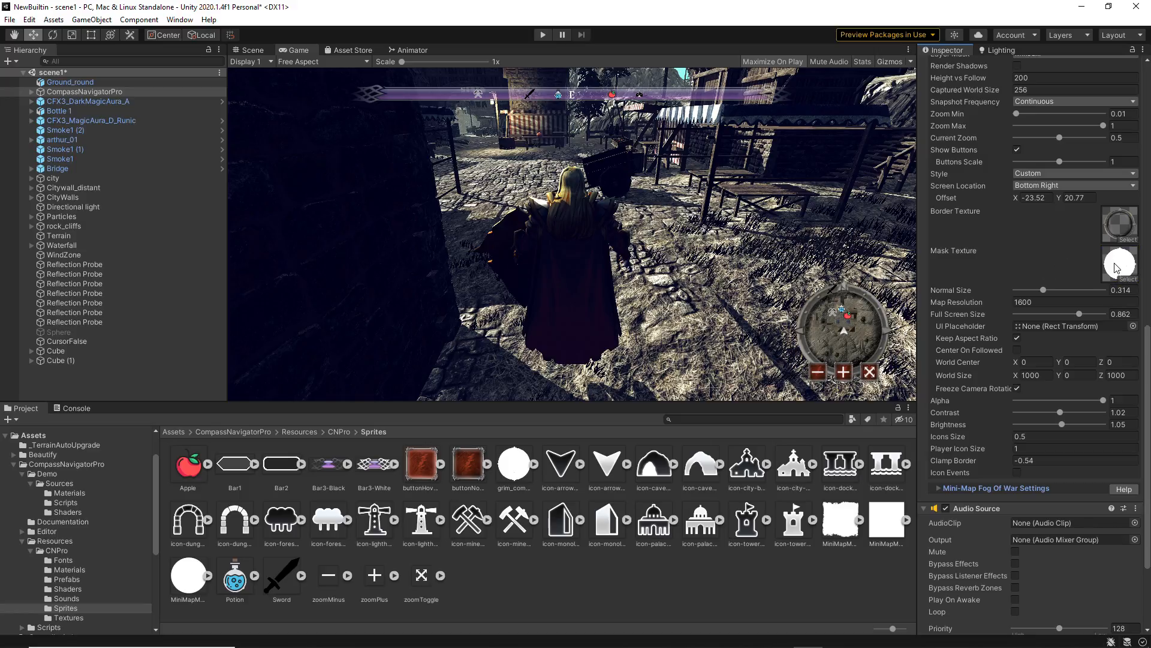